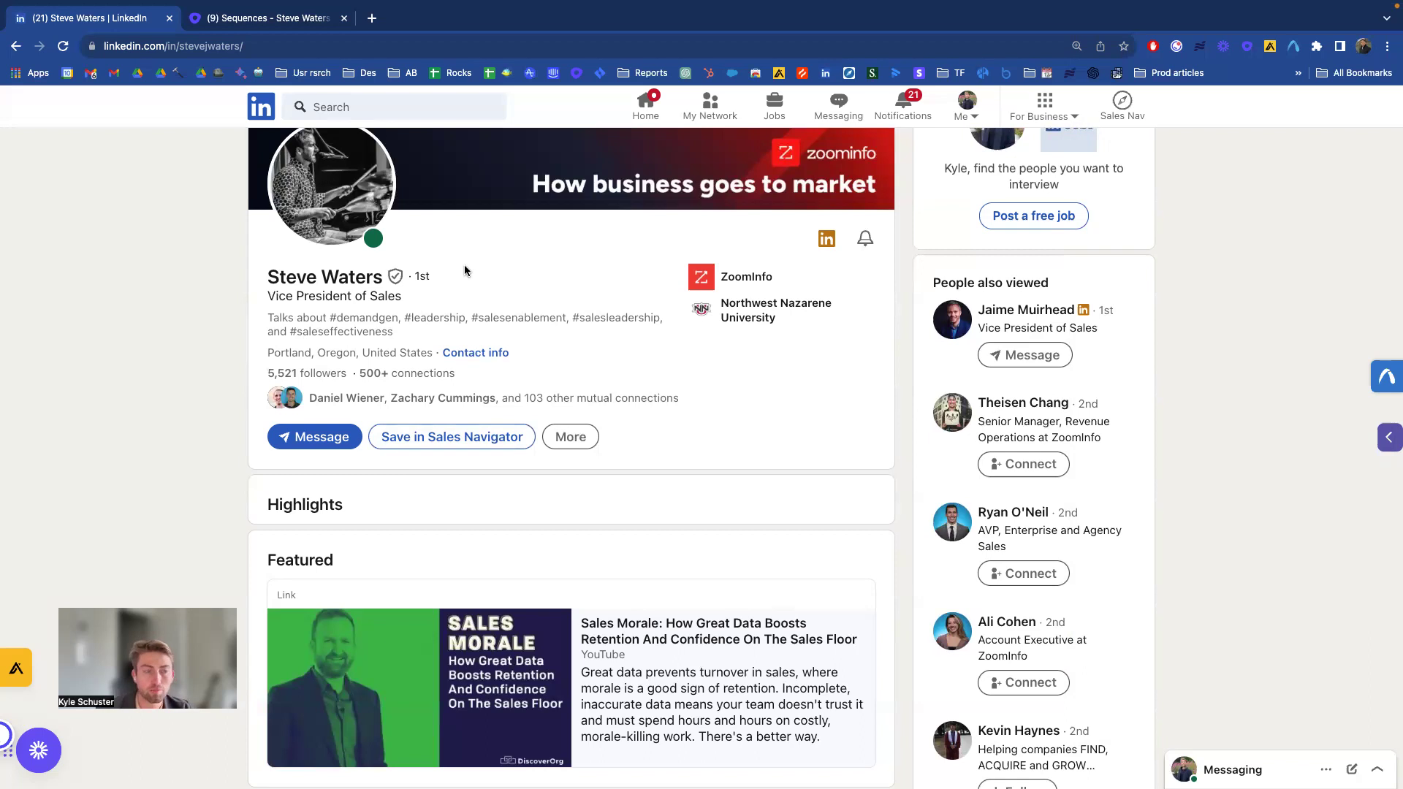
- Scroll up the prospect's LinkedIn profile, the ZoomInfo Vice President of Sales
scroll(466, 267, "up", 1)
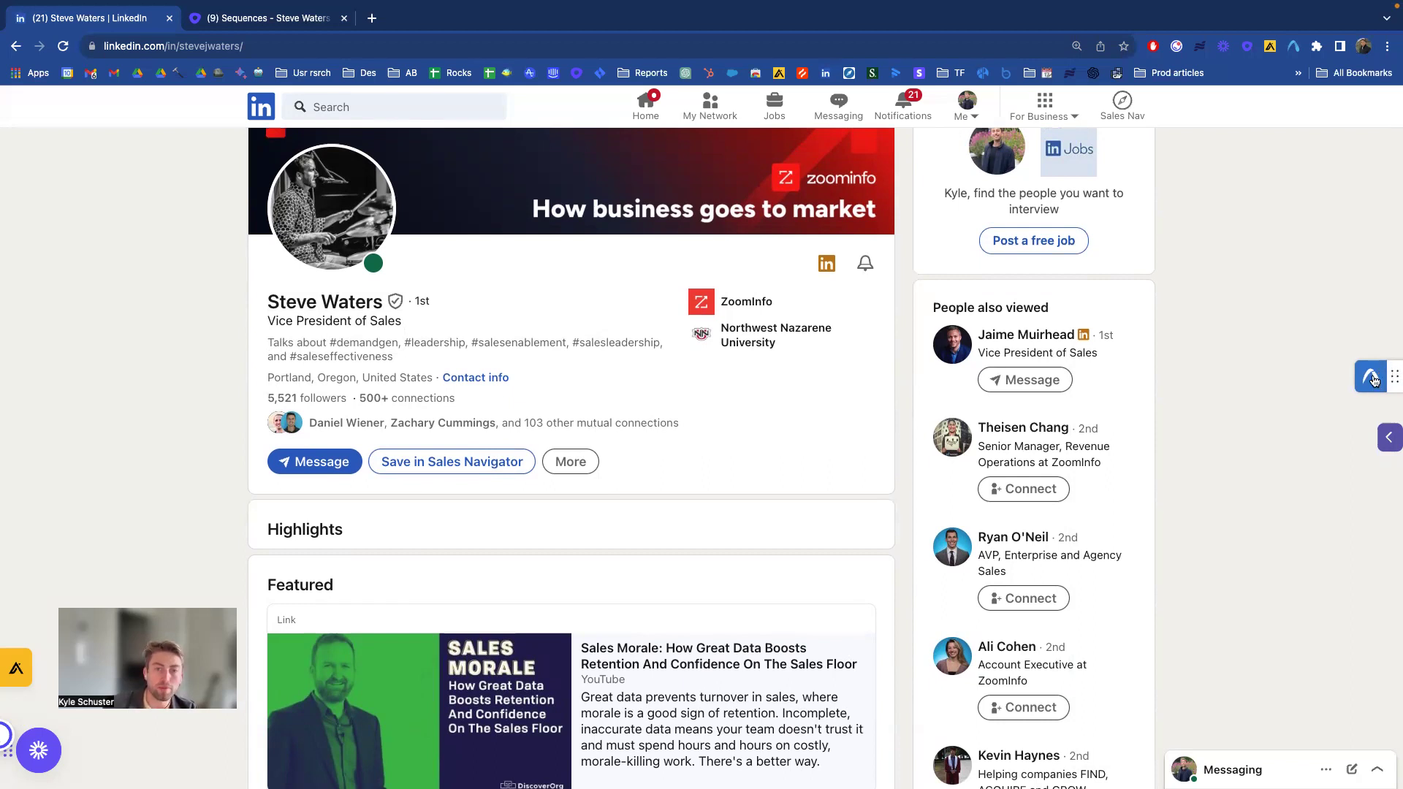
- Open the Autobound panel and review the prospect's insights, from company overview to partnership news
left_click(1373, 380)
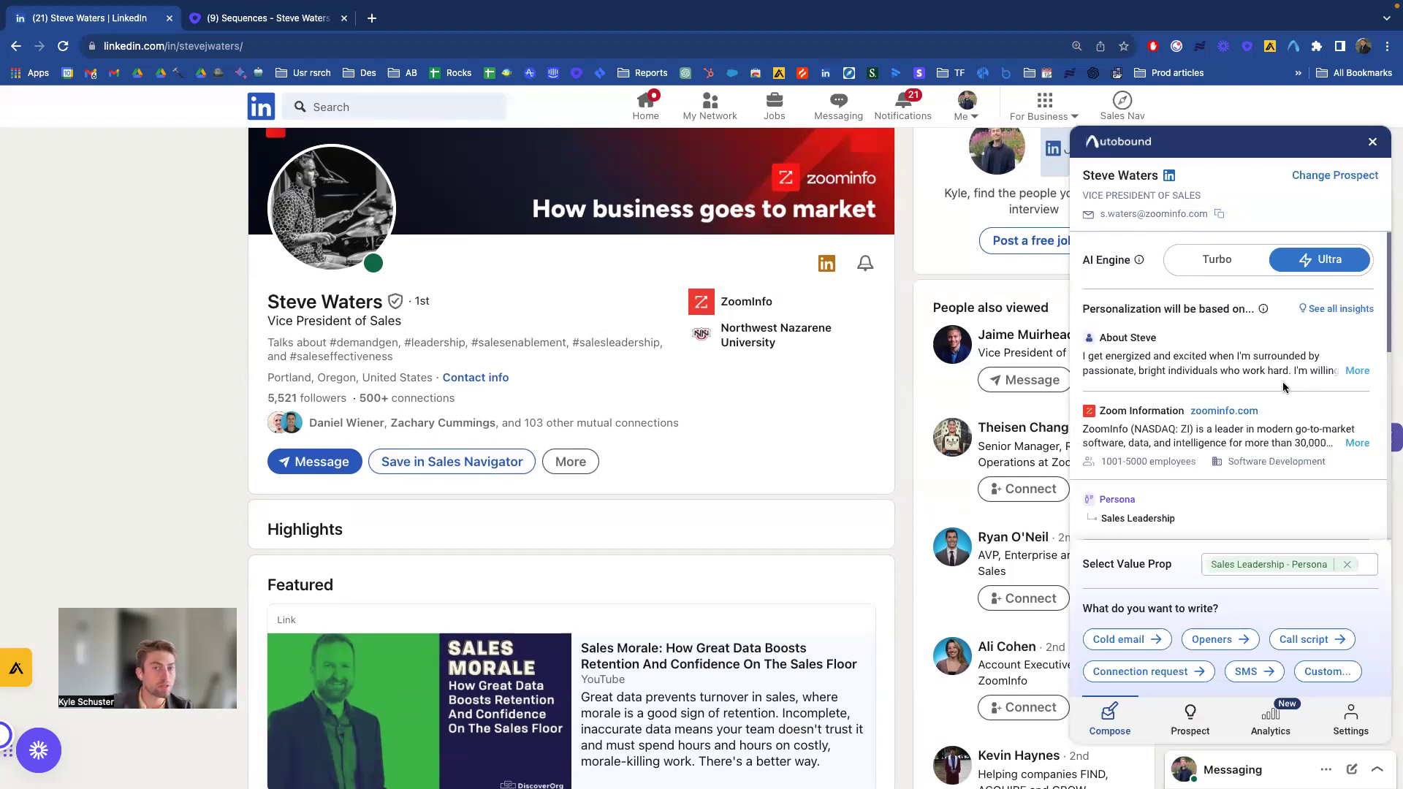
scroll(1283, 381, "down", 2)
scroll(1295, 373, "down", 1)
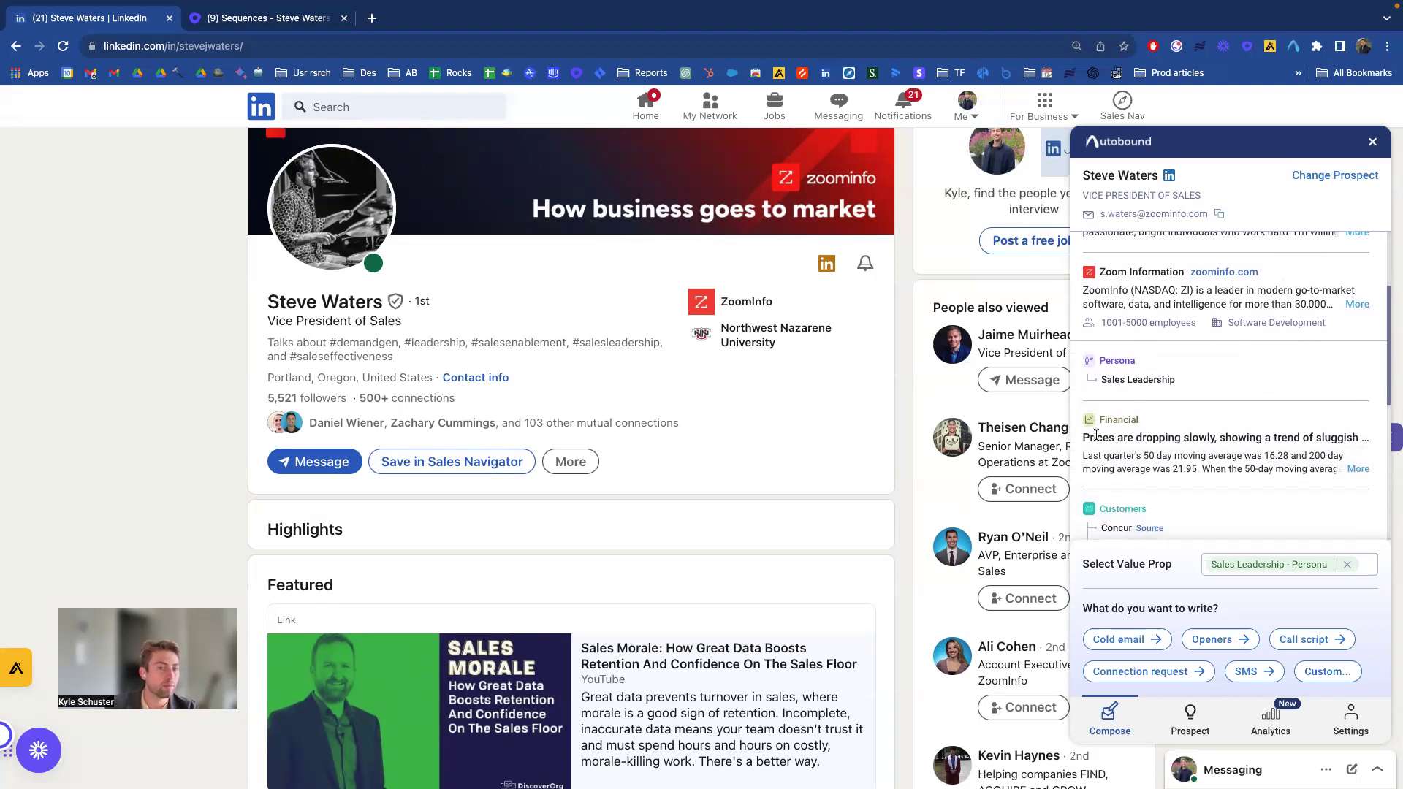
scroll(1165, 436, "down", 1)
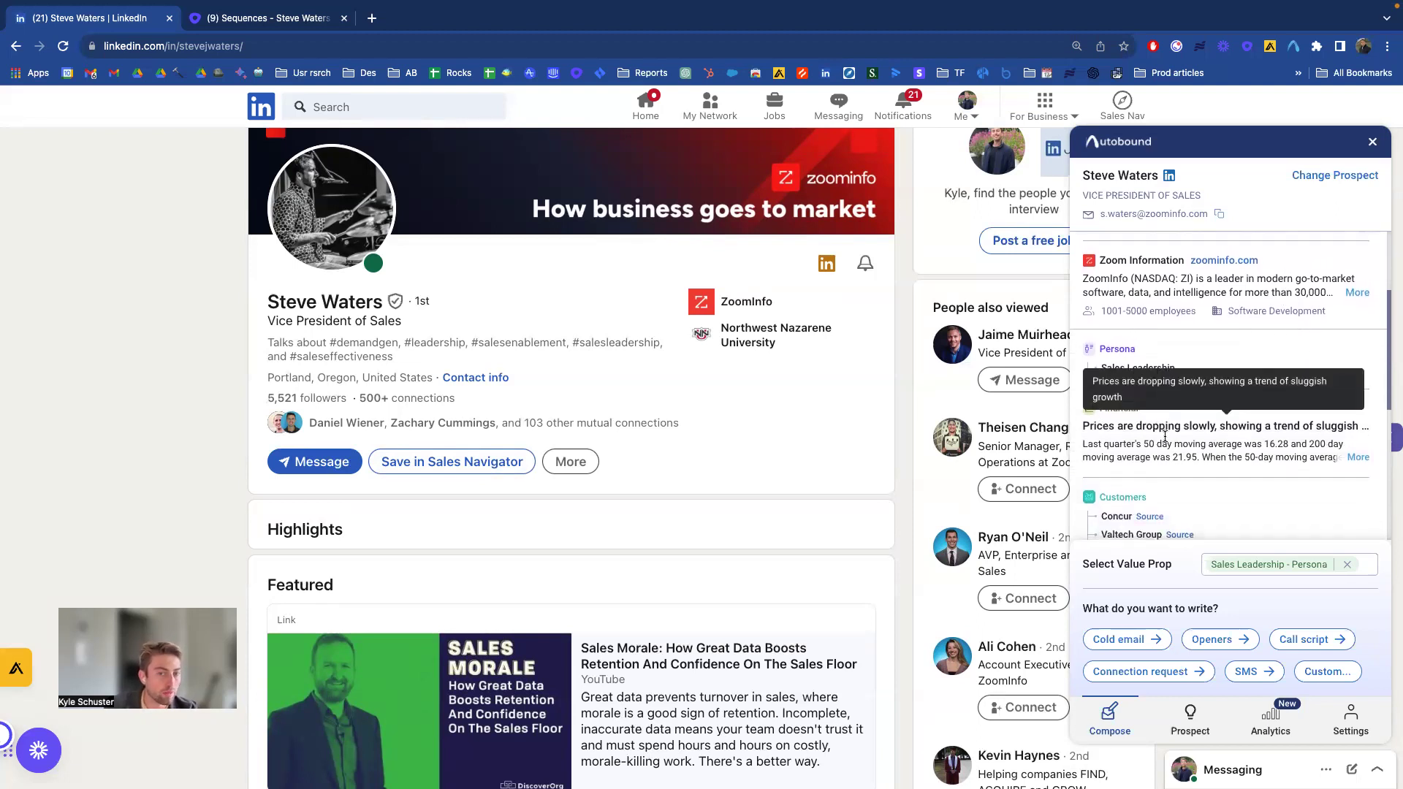
scroll(1161, 403, "down", 3)
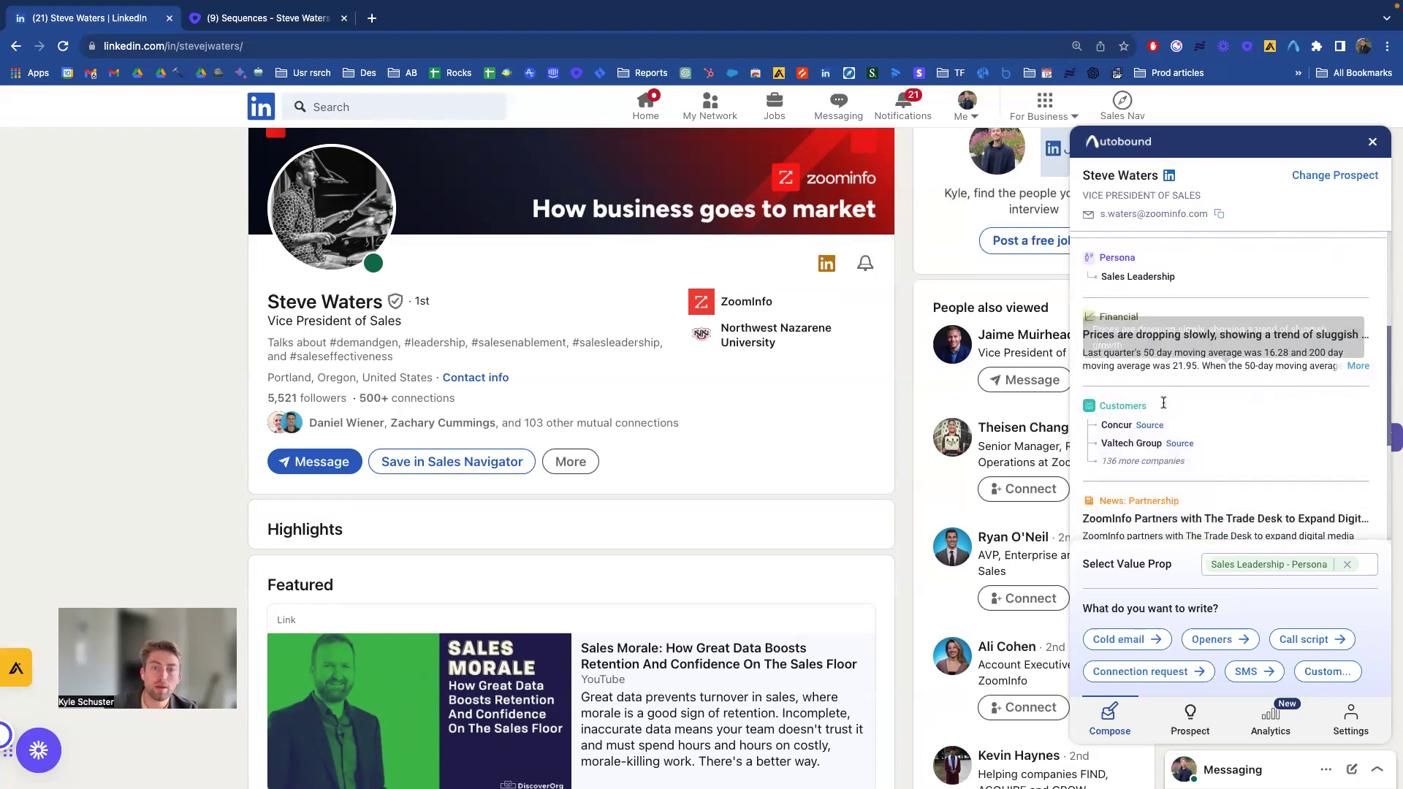
scroll(1128, 414, "down", 5)
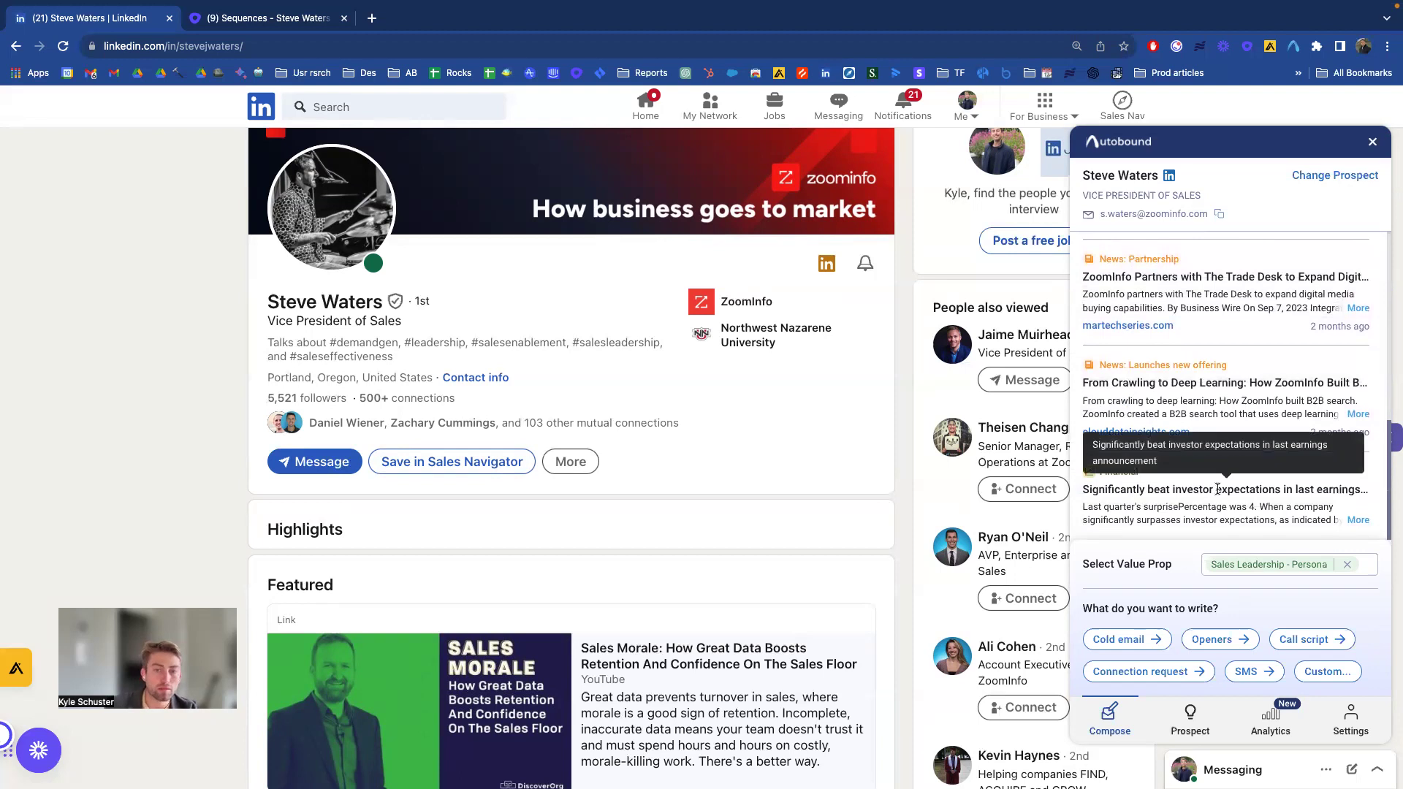
scroll(1196, 401, "up", 3)
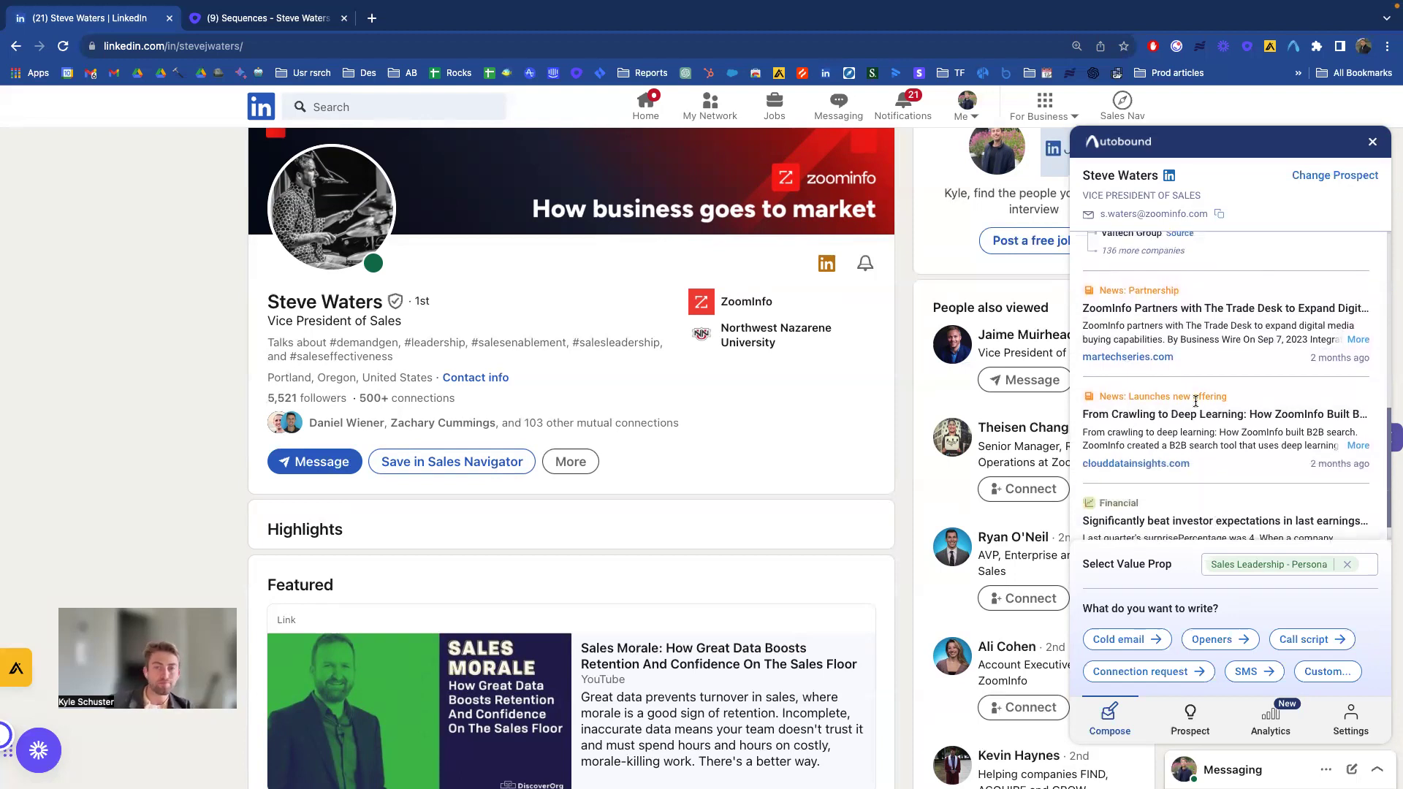
scroll(1199, 402, "up", 1)
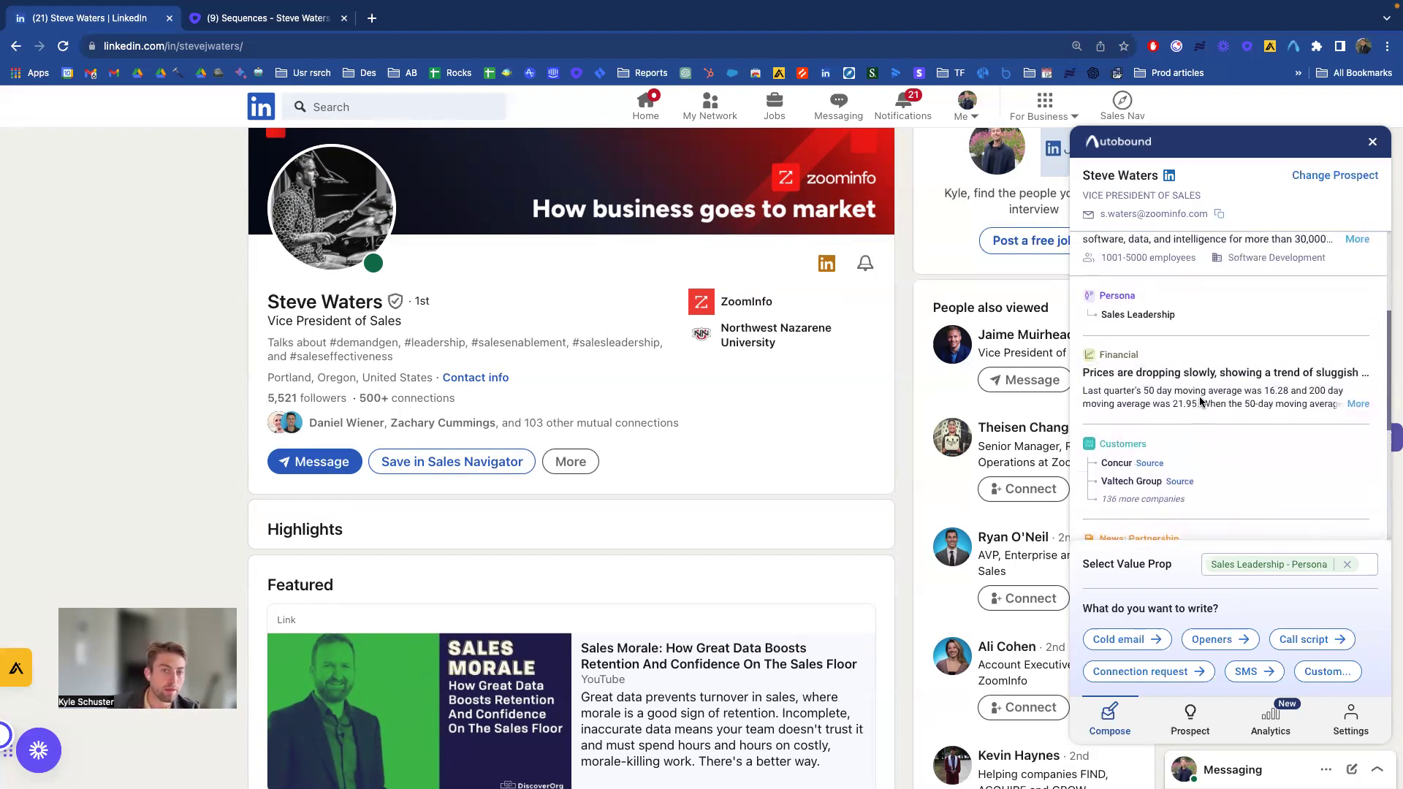
scroll(1201, 397, "up", 1)
scroll(1201, 397, "up", 1)
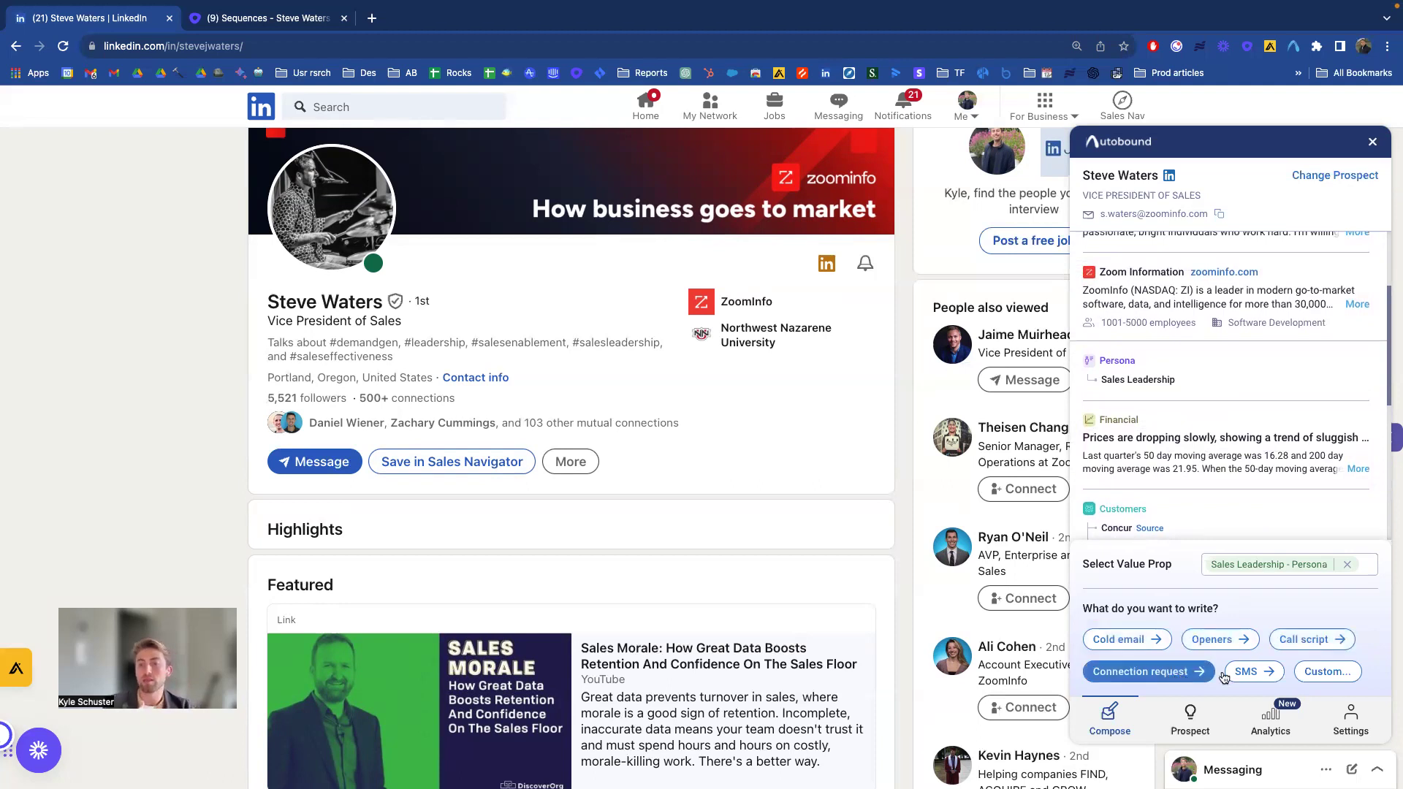
- Submit a custom request: 'write a 3 step sequence in spanish. Make the 3rd step a poem'
left_click(1320, 672)
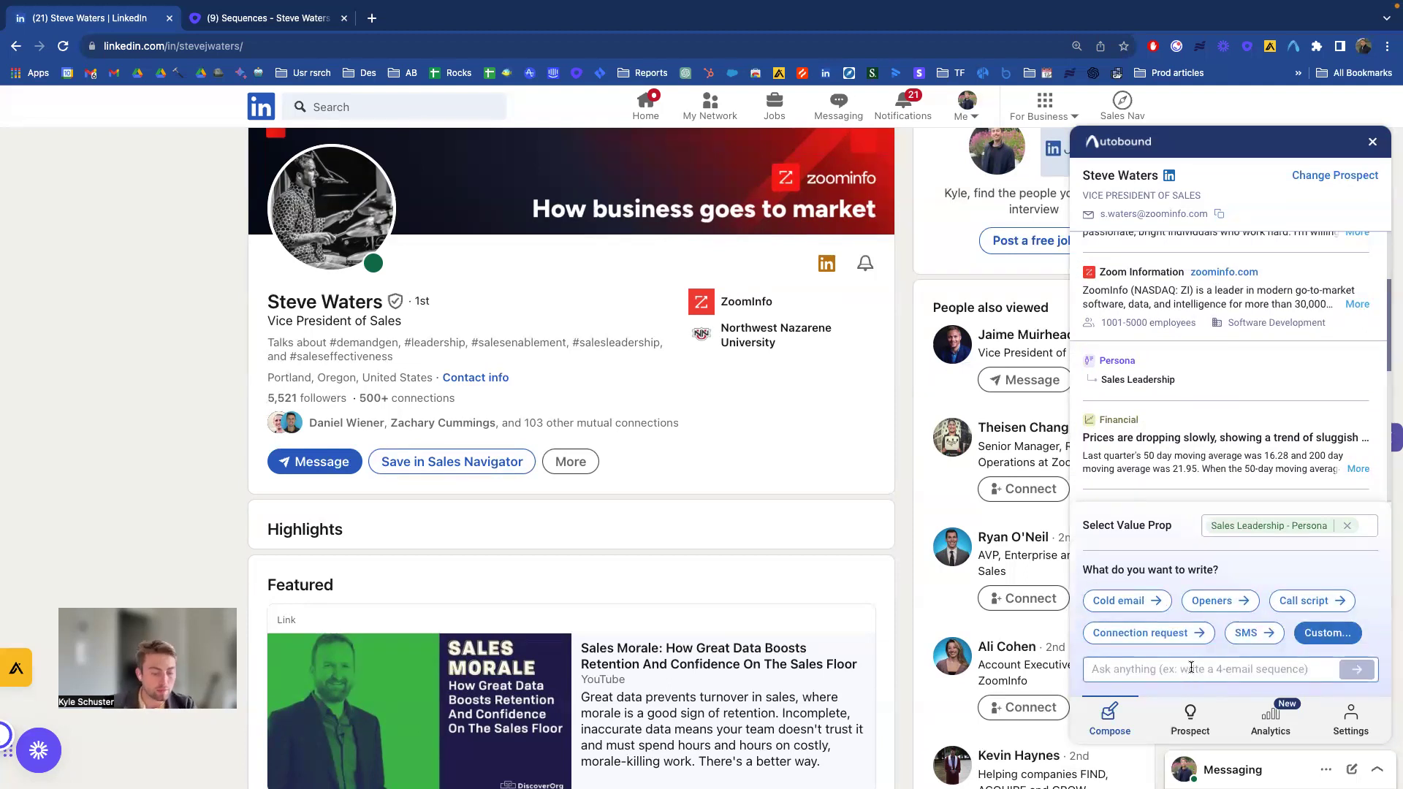
type("write a")
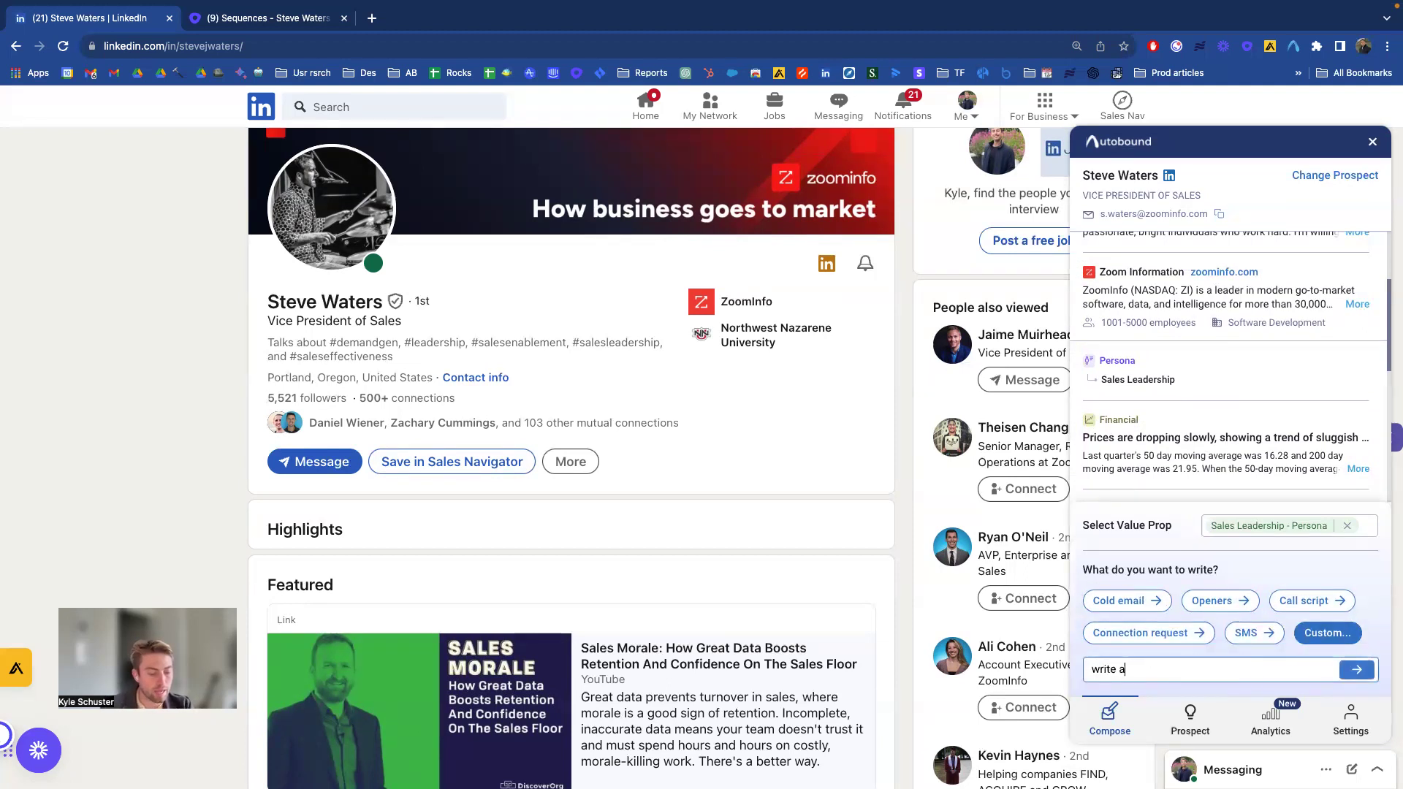
type(" 3 step sequence ")
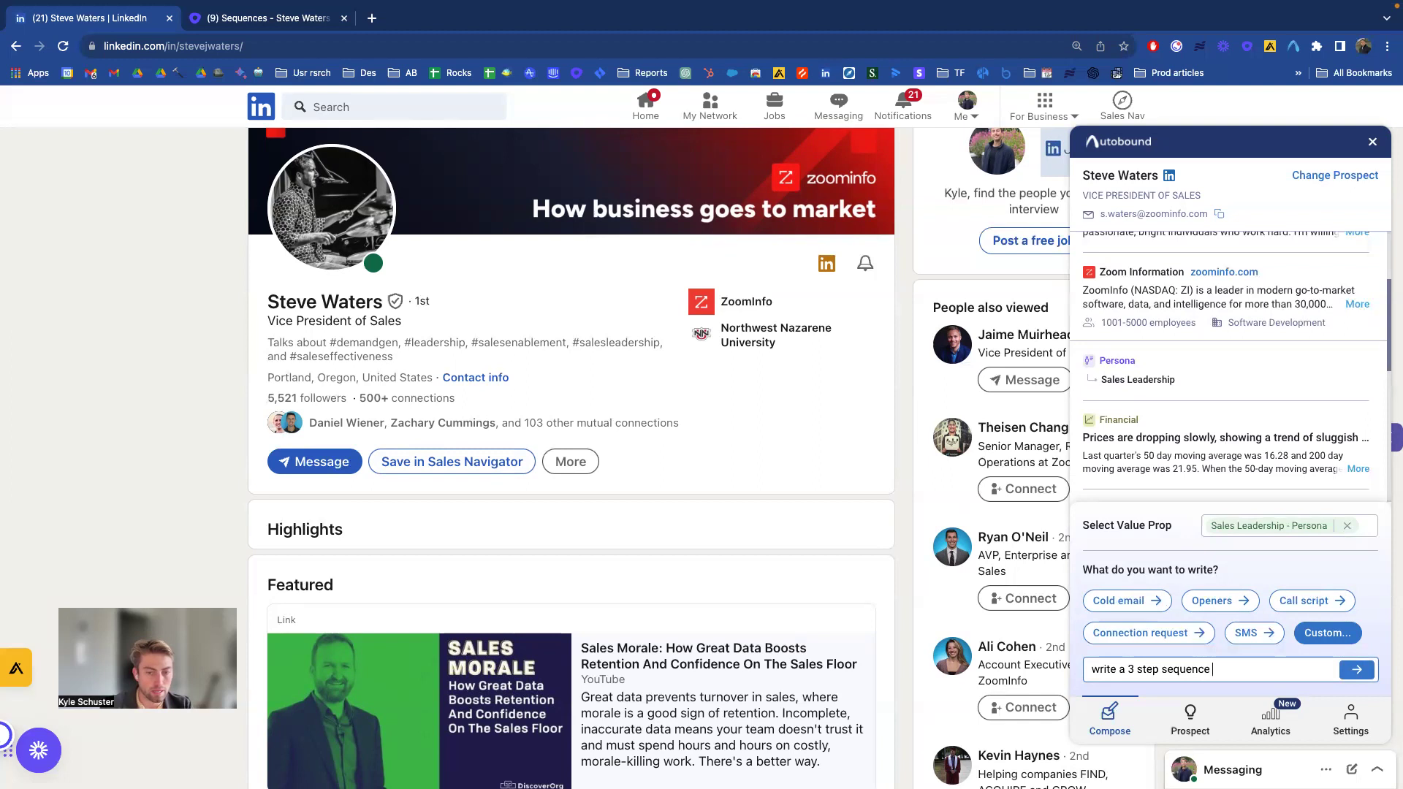
type("in spanish. M")
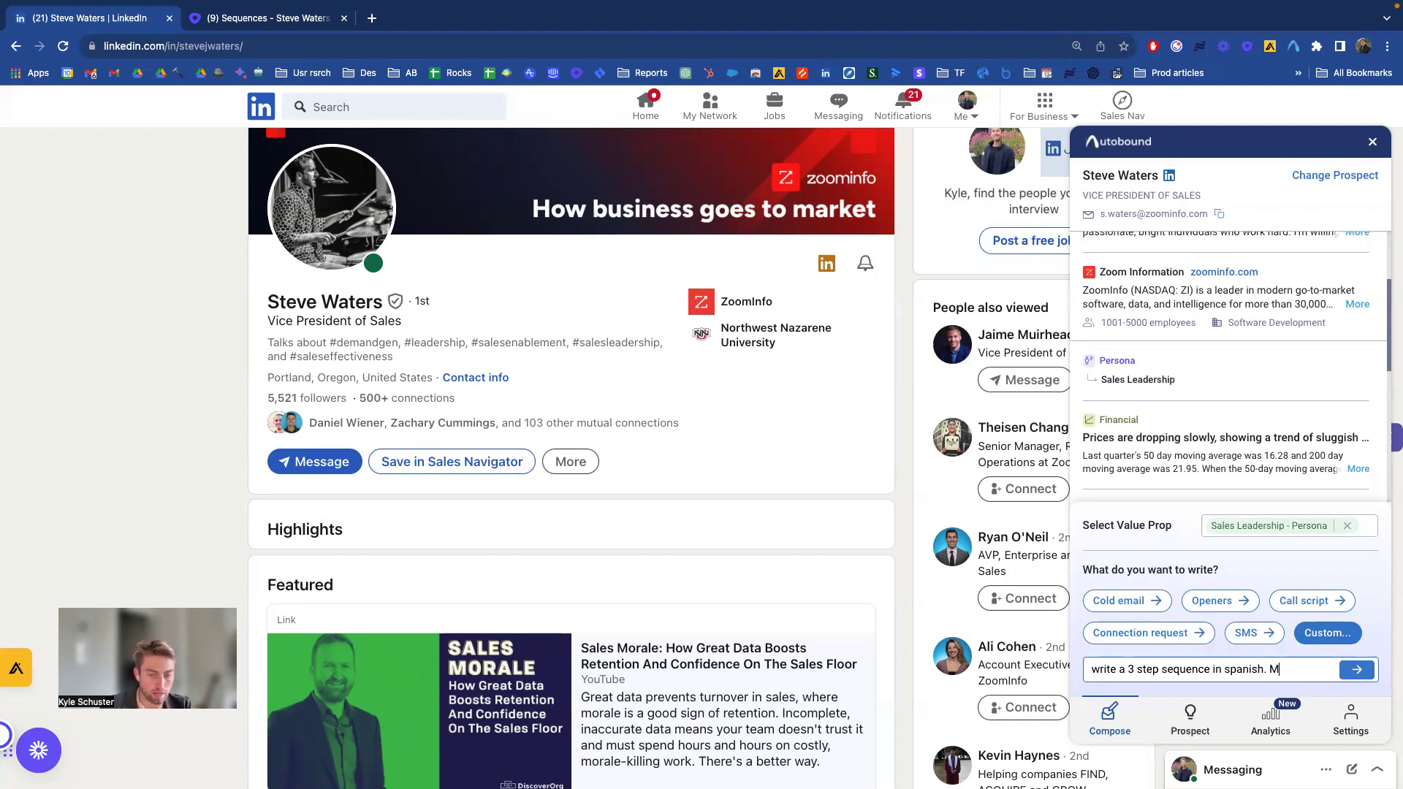
type("ake the 3r")
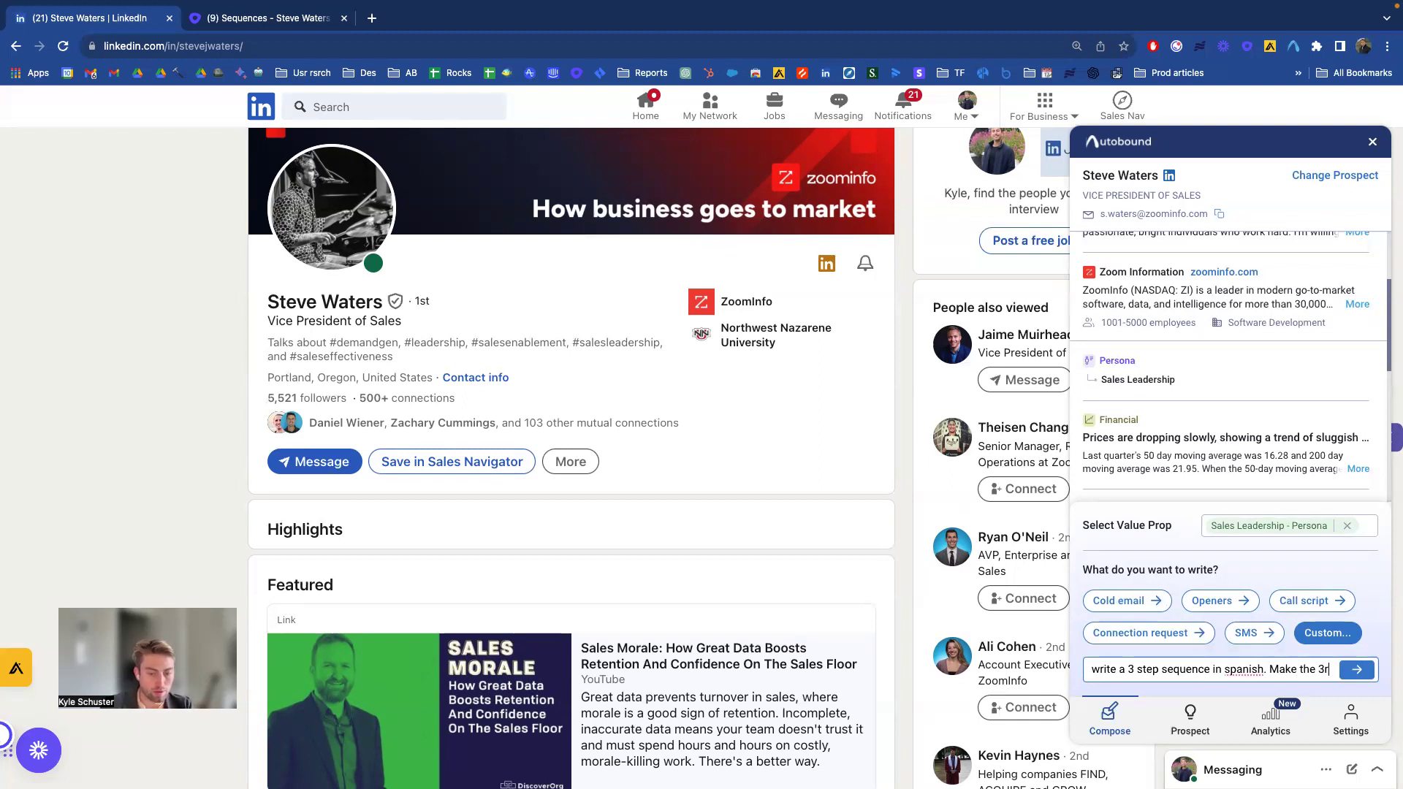
type("d step a poem")
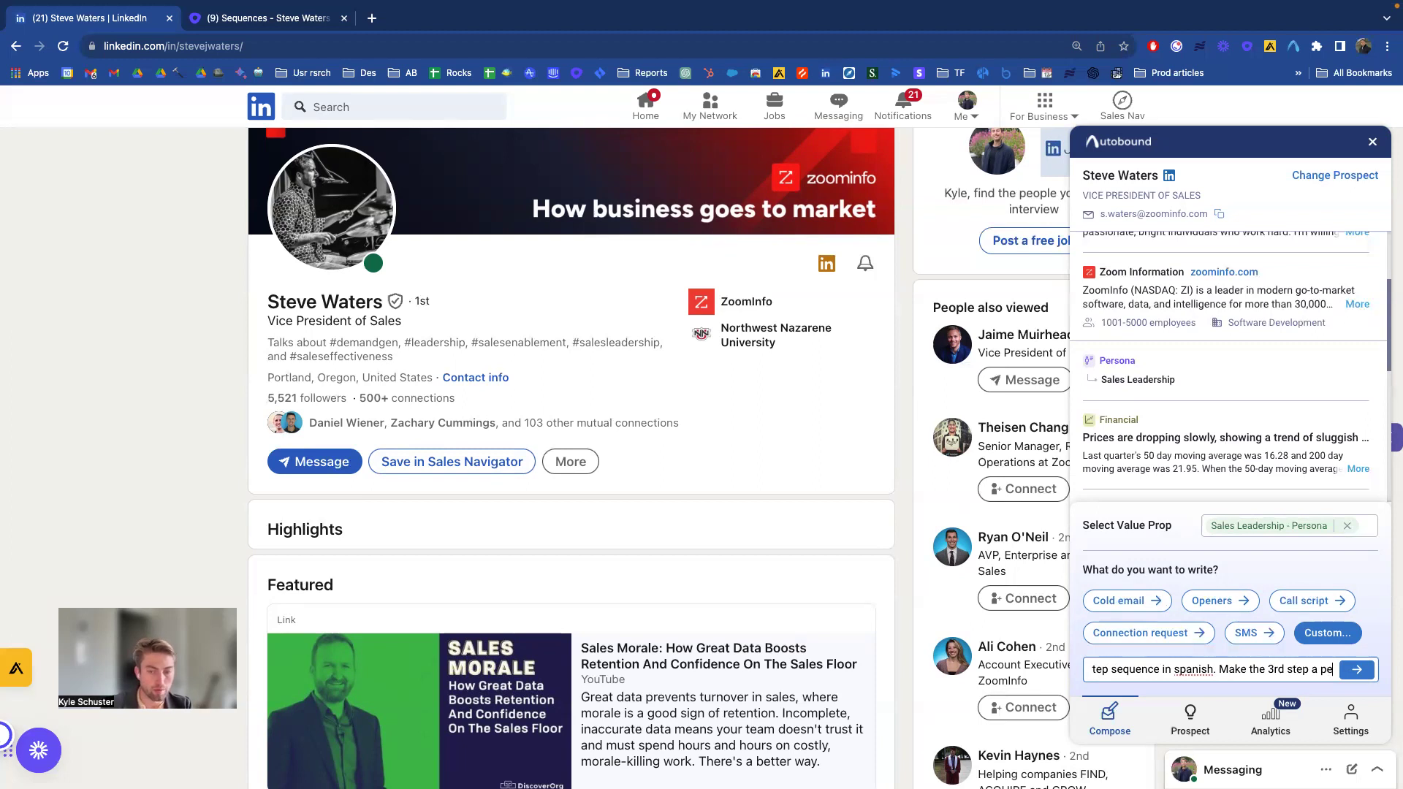
key("Return")
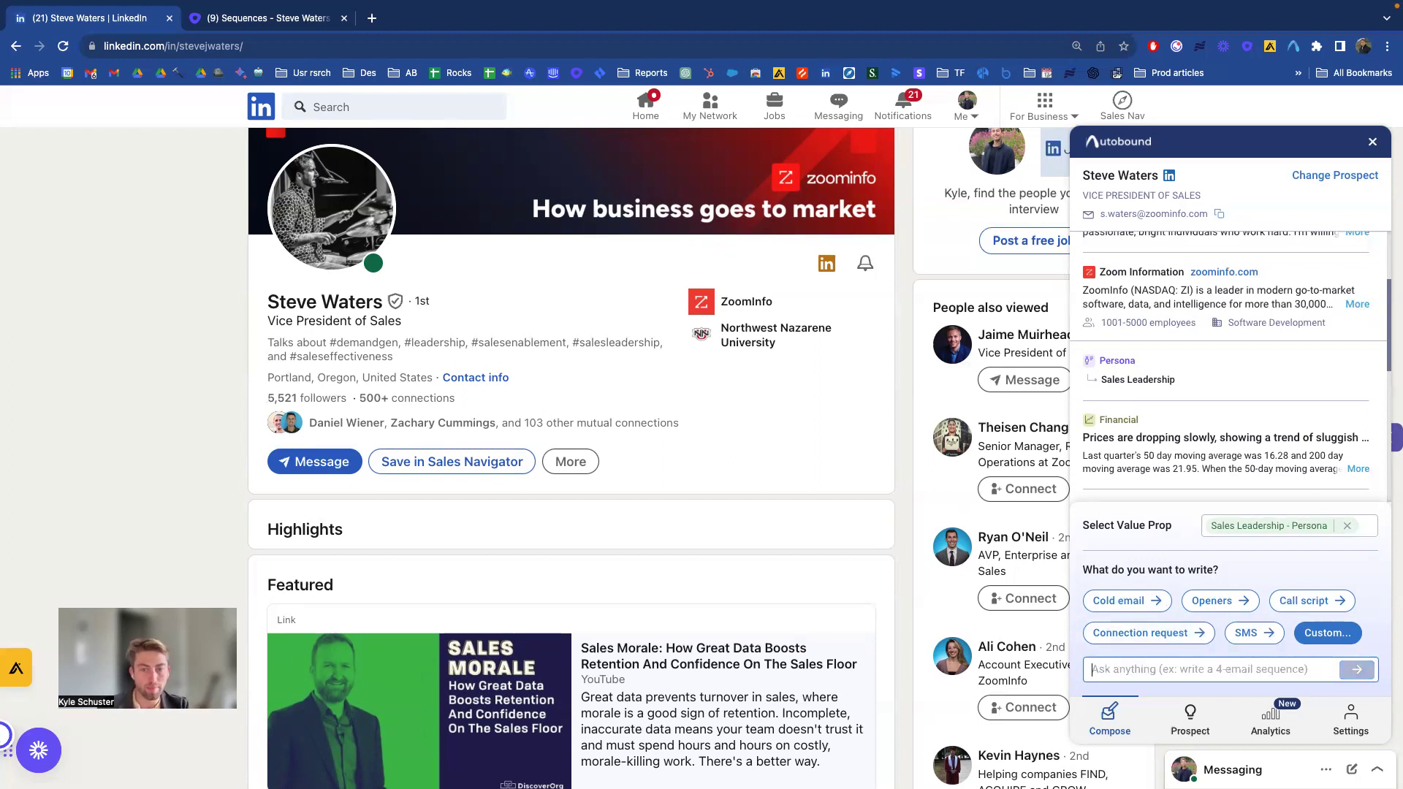
- Browse the value proposition list and close it, keeping Sales Leadership - Persona selected
left_click(1364, 527)
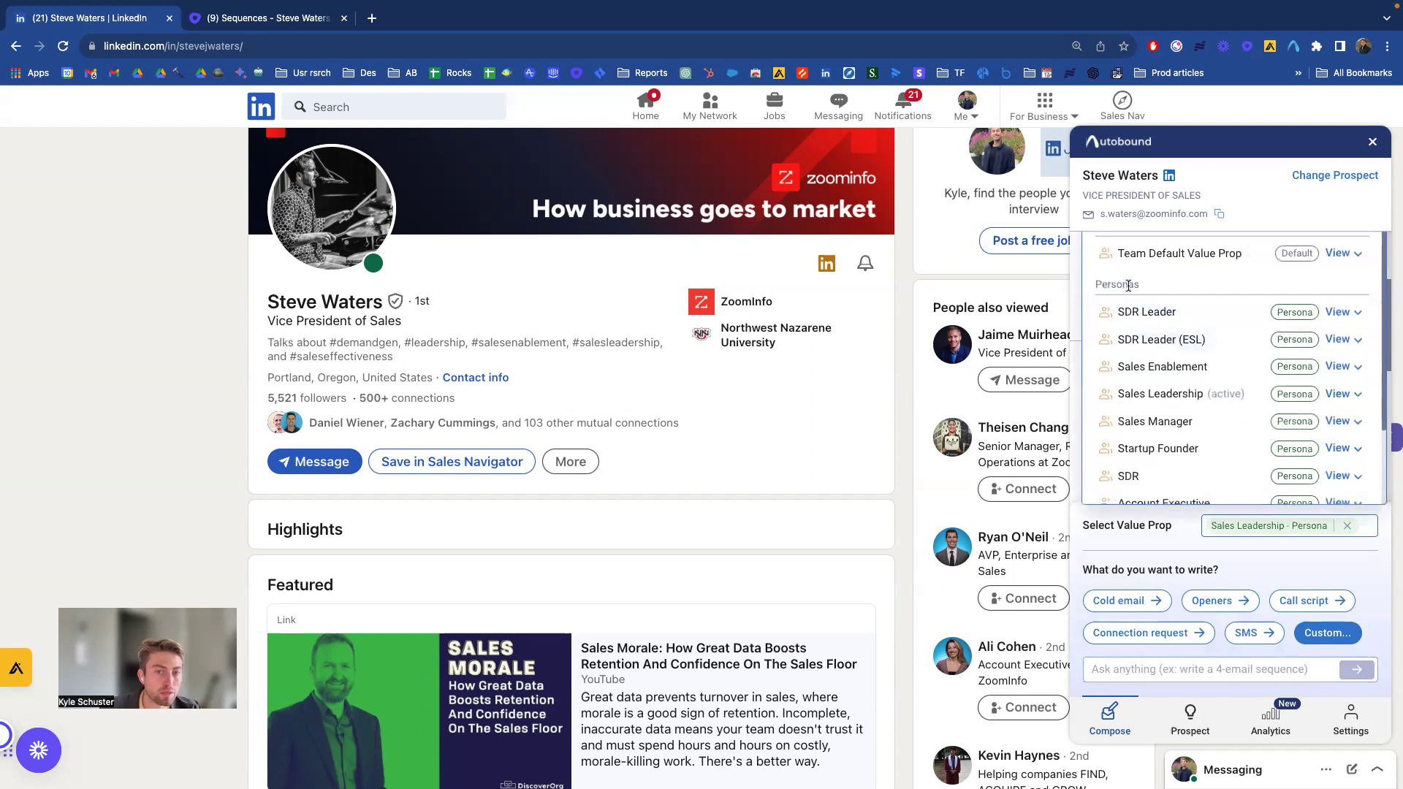
scroll(1130, 292, "up", 1)
scroll(1182, 313, "up", 1)
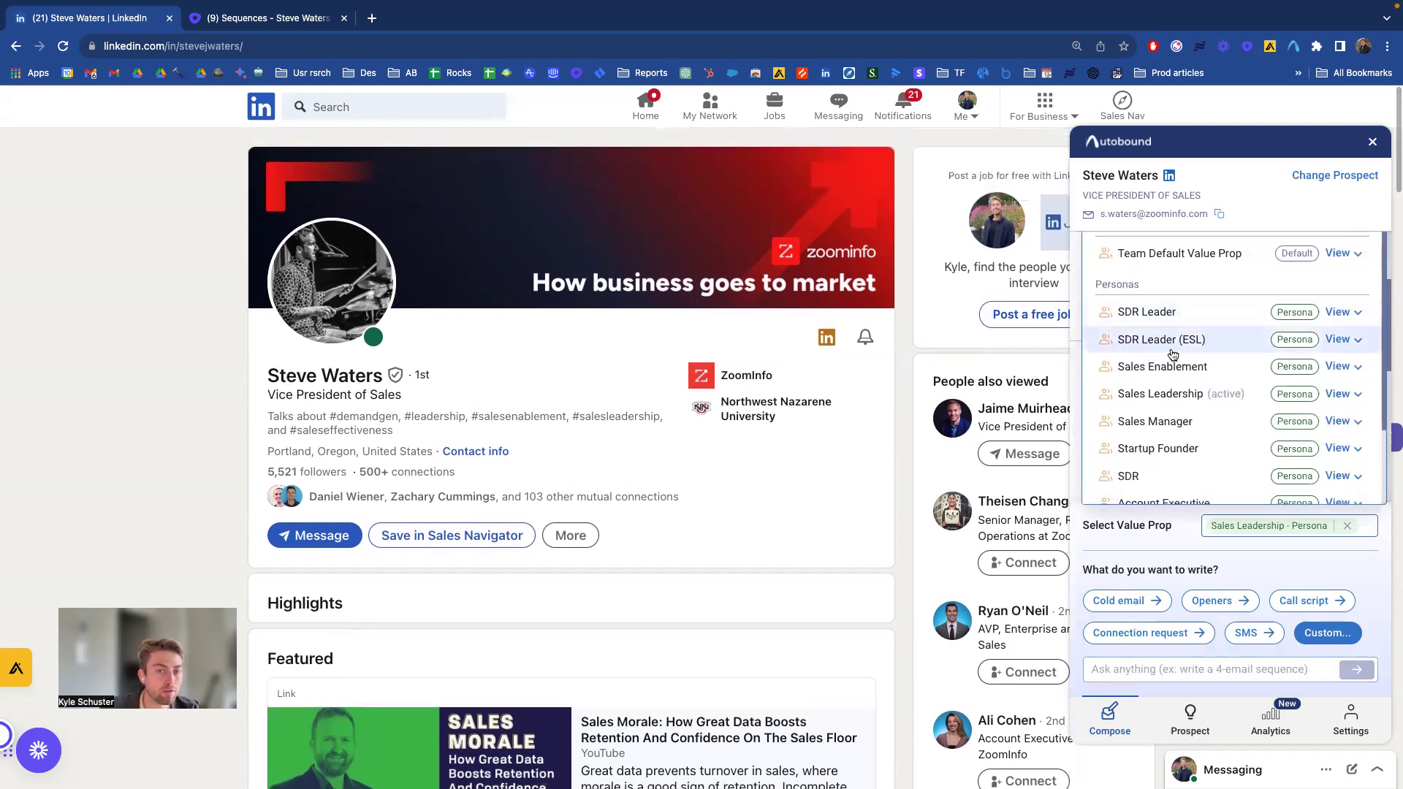
scroll(1174, 364, "down", 1)
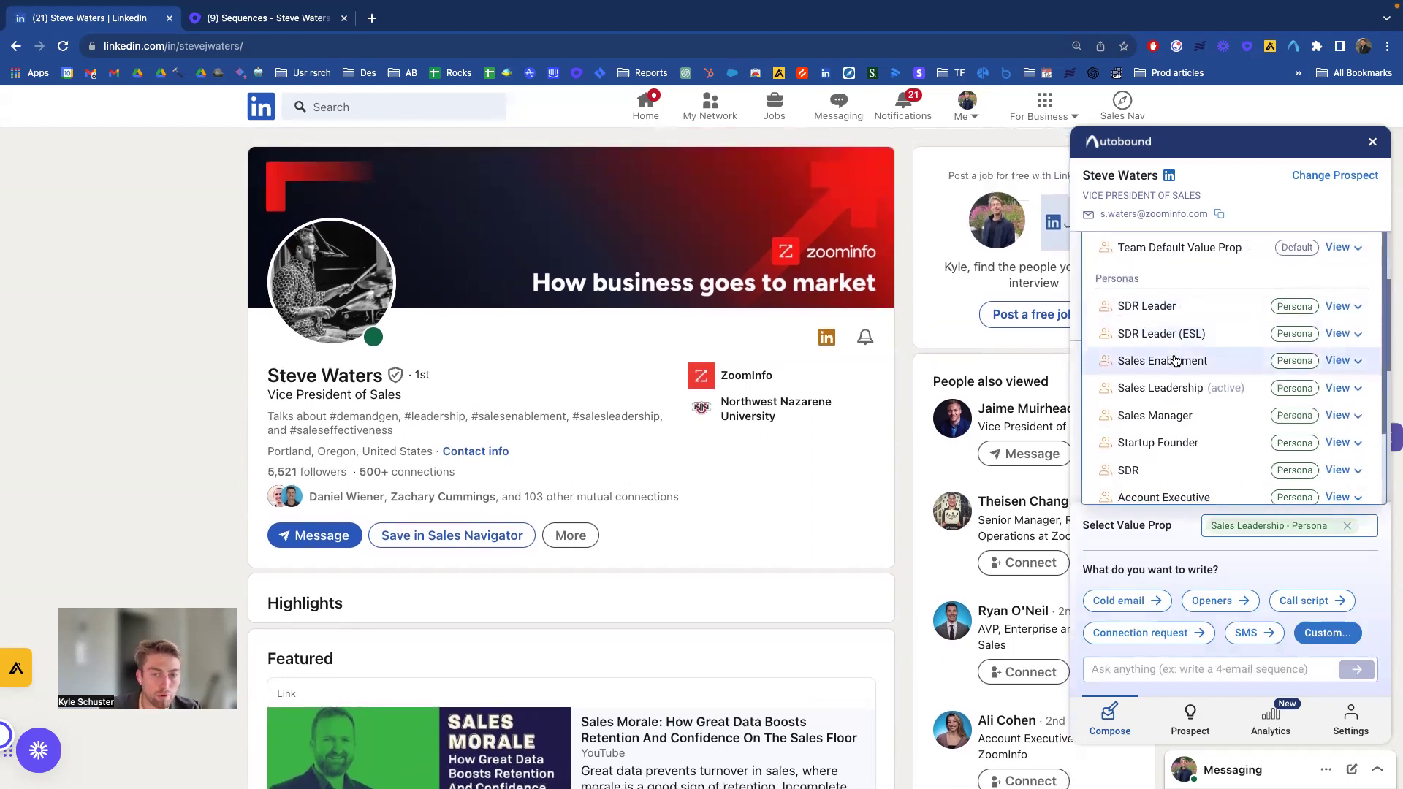
scroll(1154, 343, "down", 1)
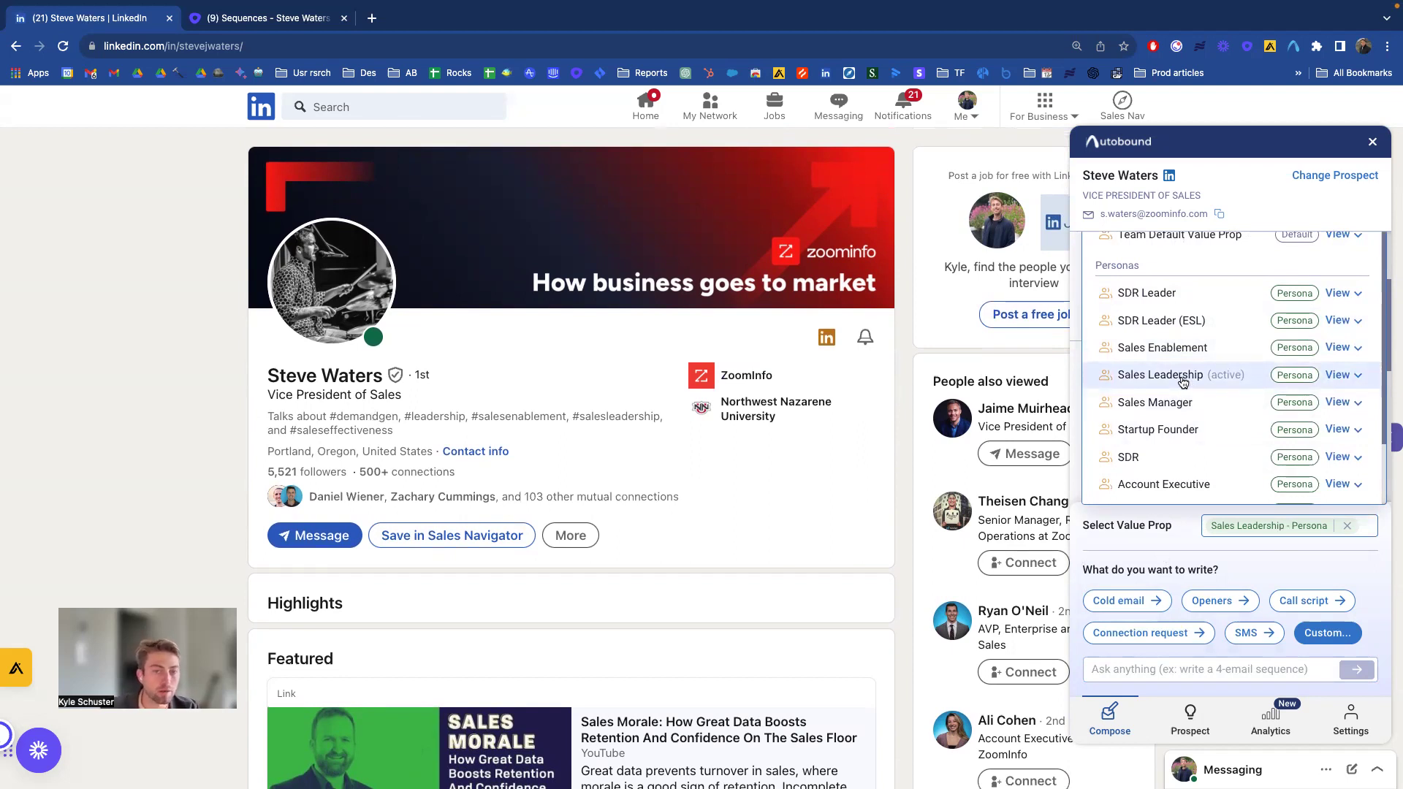
scroll(1183, 382, "down", 2)
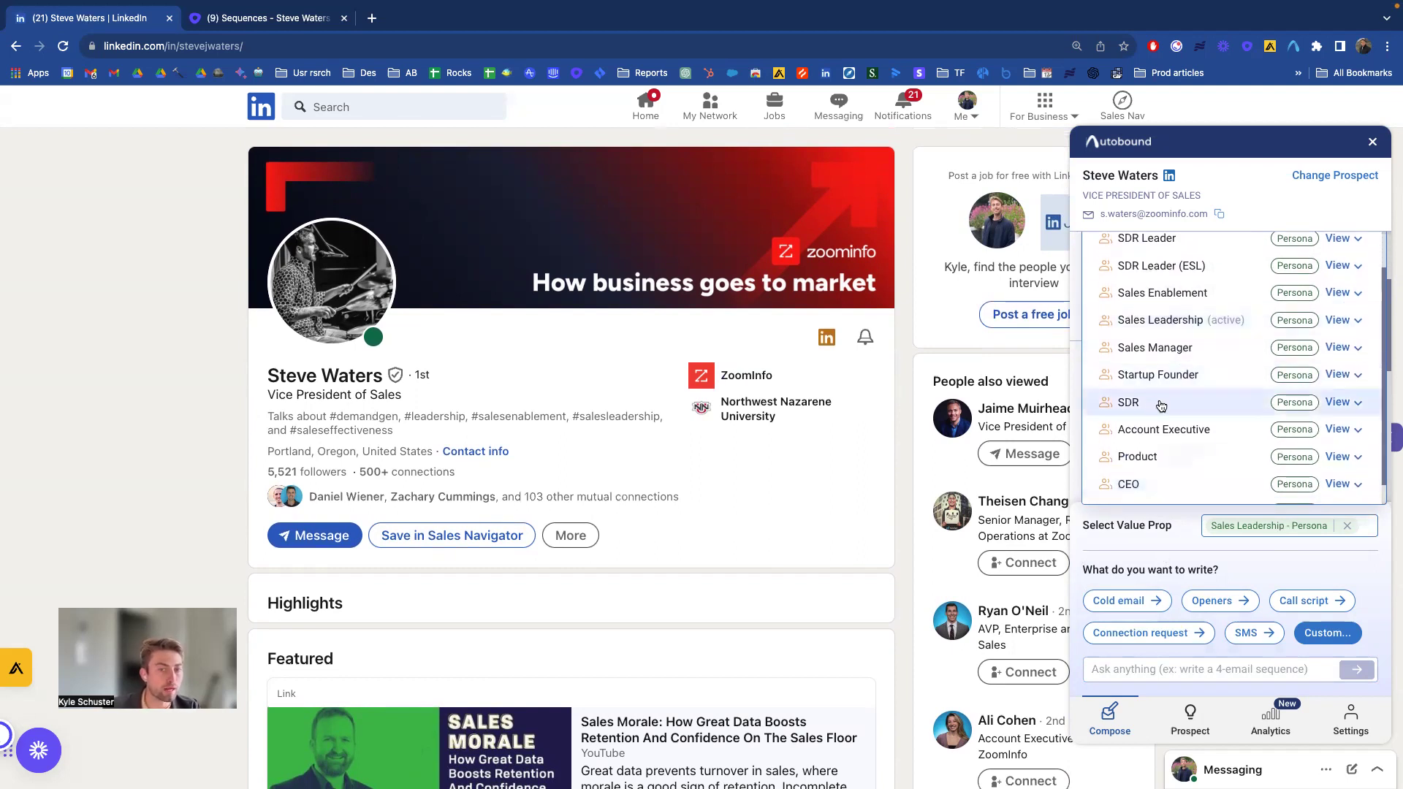
left_click(1362, 556)
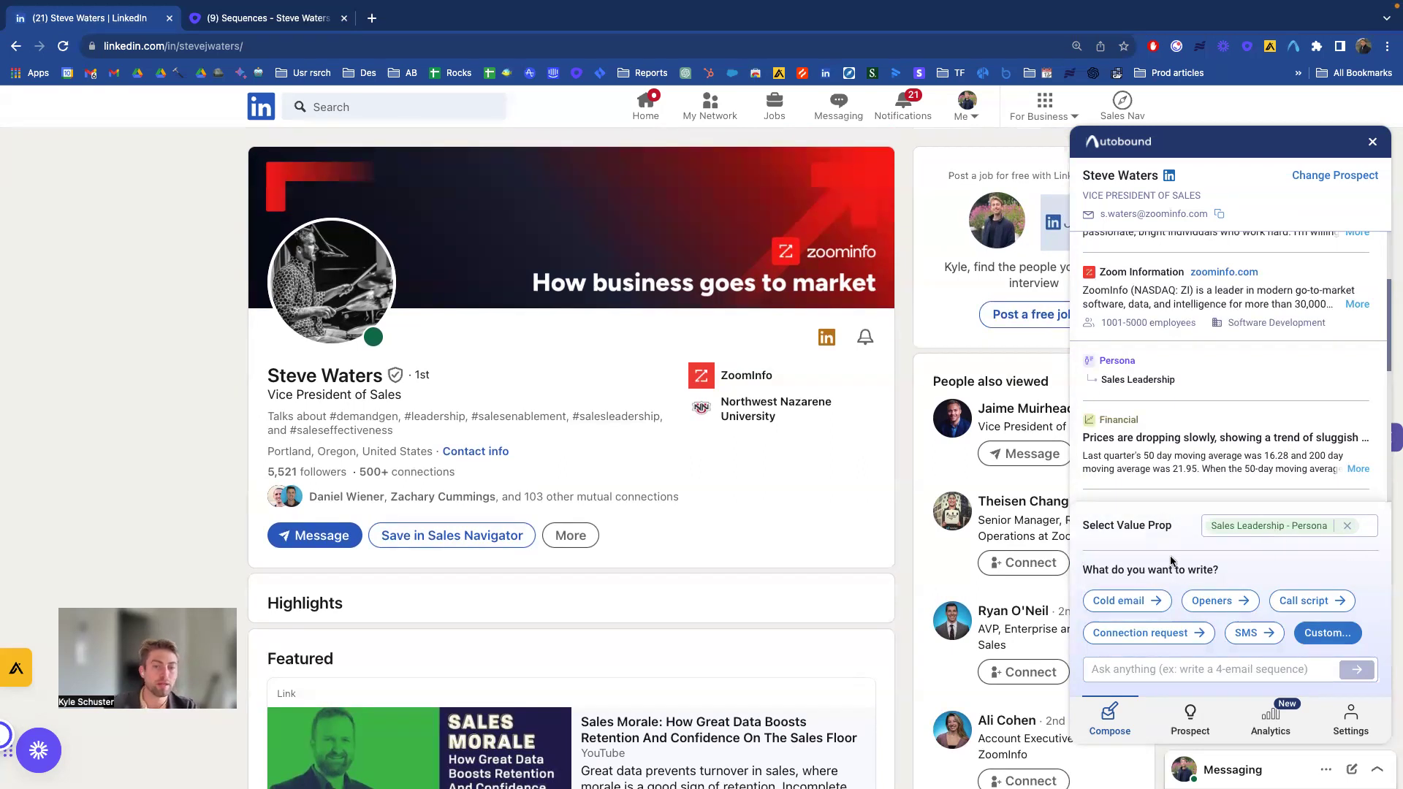
- Generate three cold emails and copy the first, 'Quick question about your growth strategy'
left_click(1131, 606)
mouse_move(1191, 263)
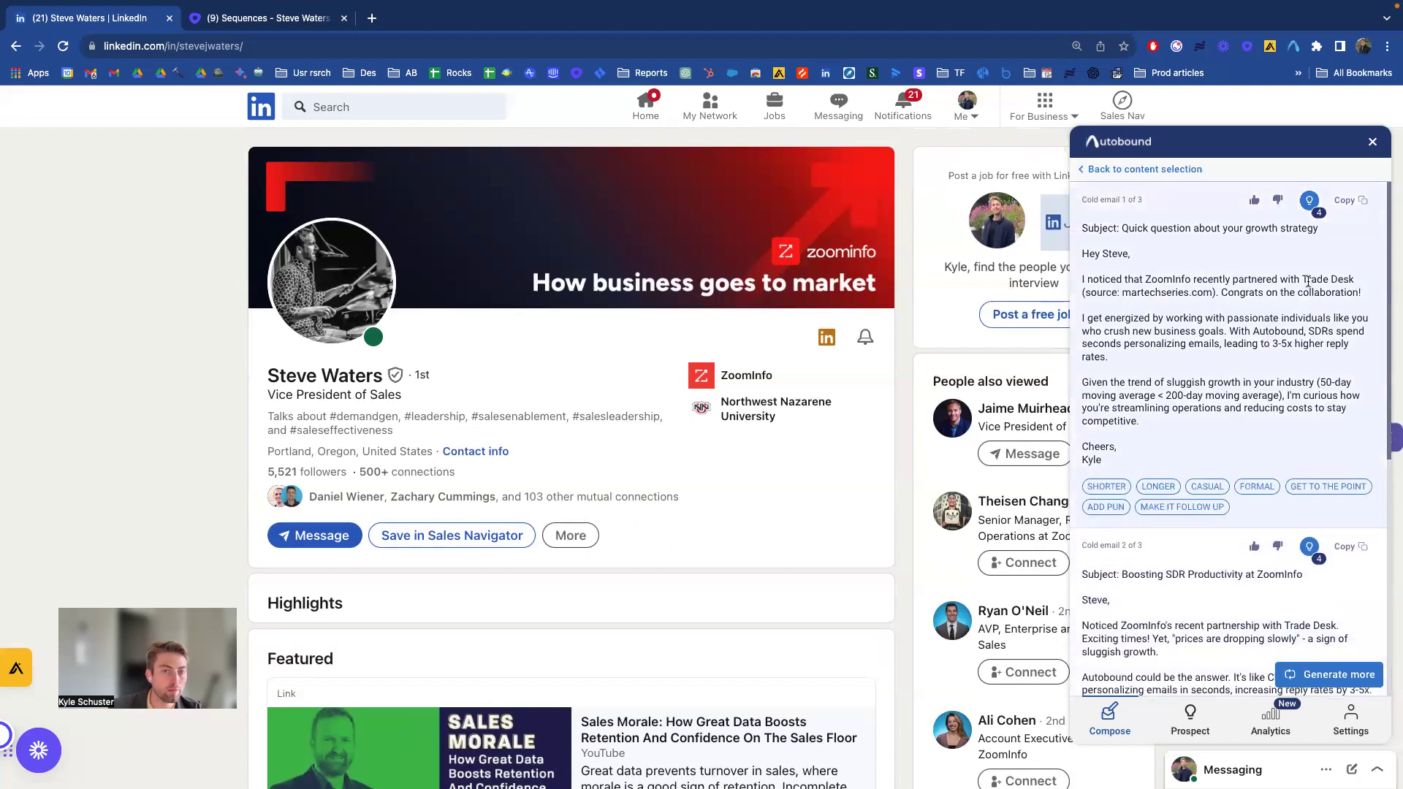
left_click(1348, 200)
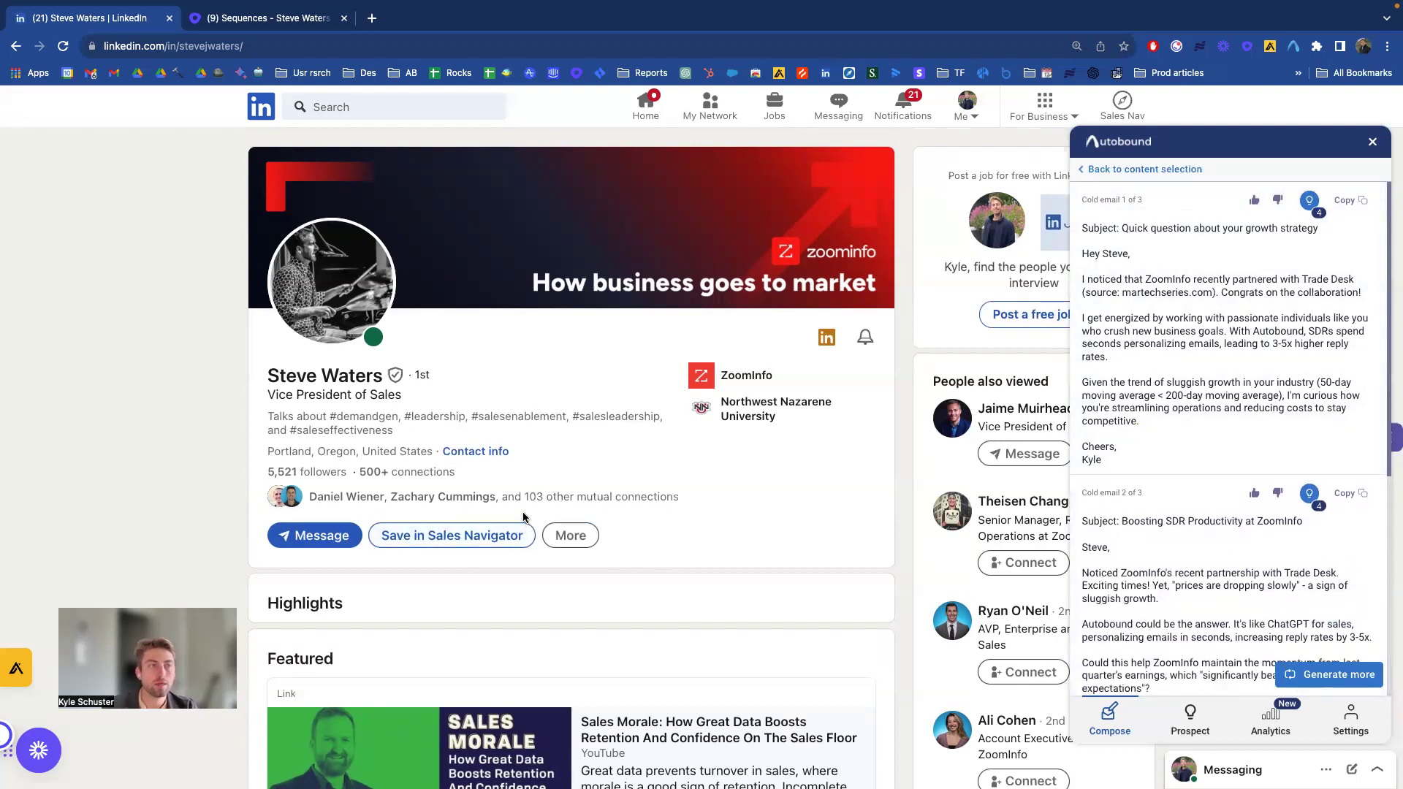
- In the Outreach draft, delete the 'With prices dropping' opening paragraph and its leftover empty line
left_click(246, 22)
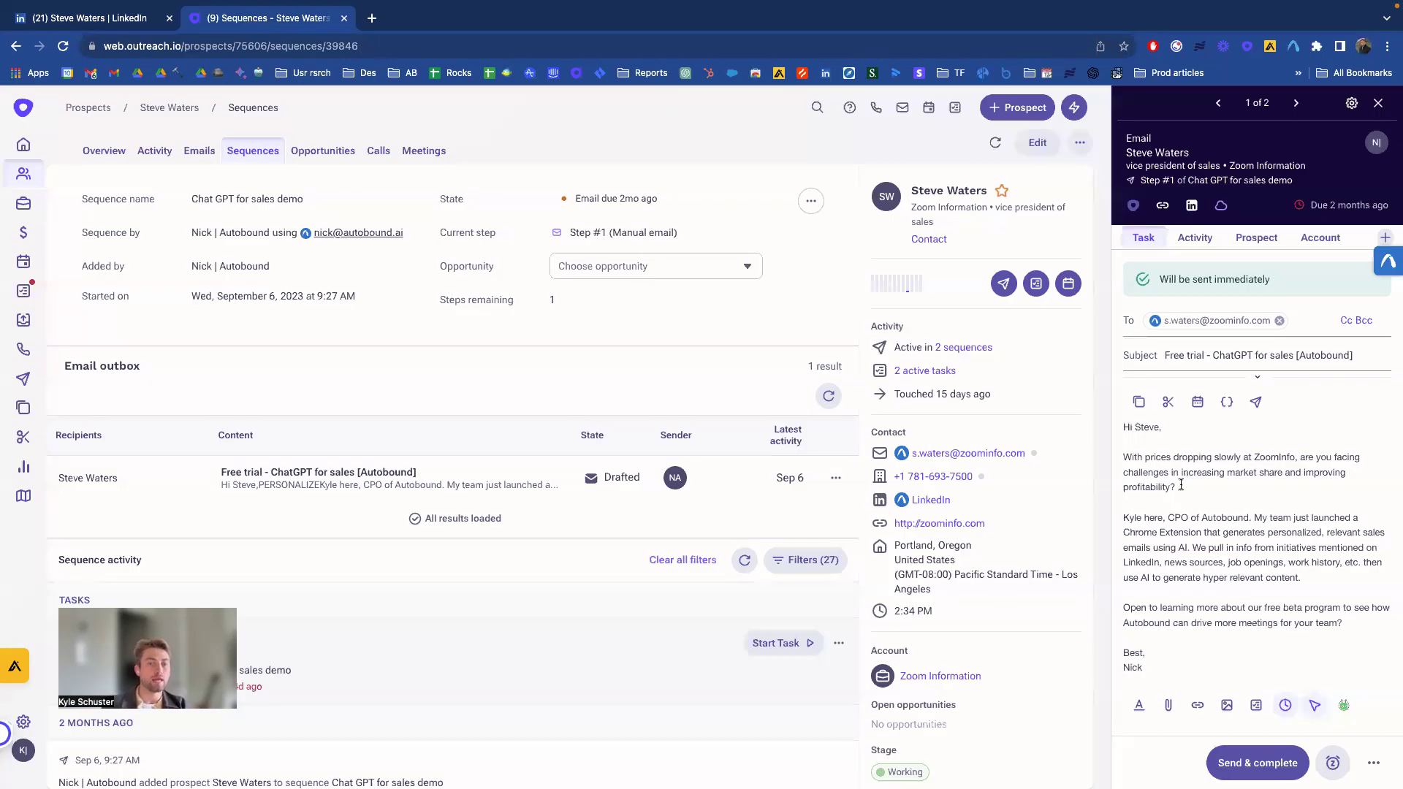
left_click_drag(1180, 486, 1117, 457)
key("BackSpace")
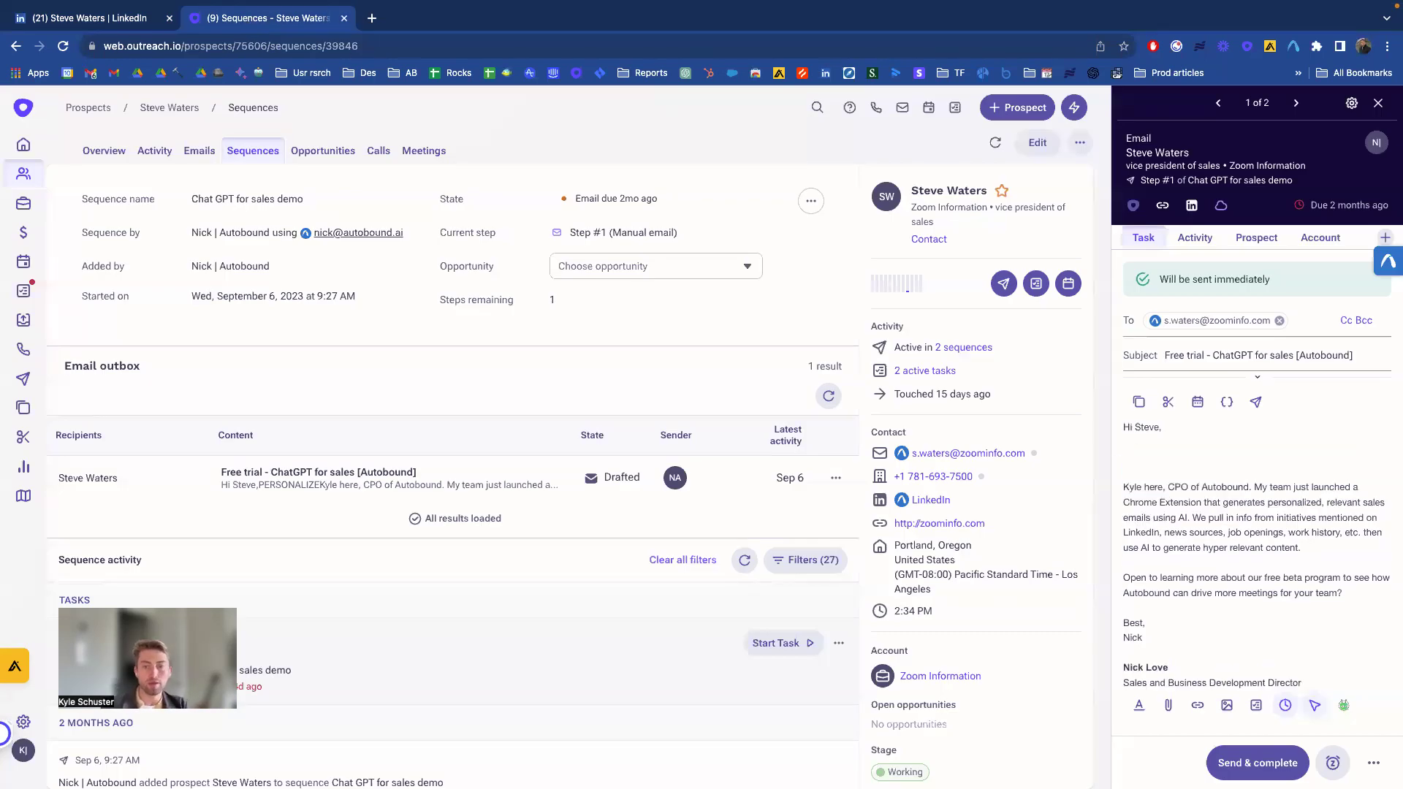
key("BackSpace")
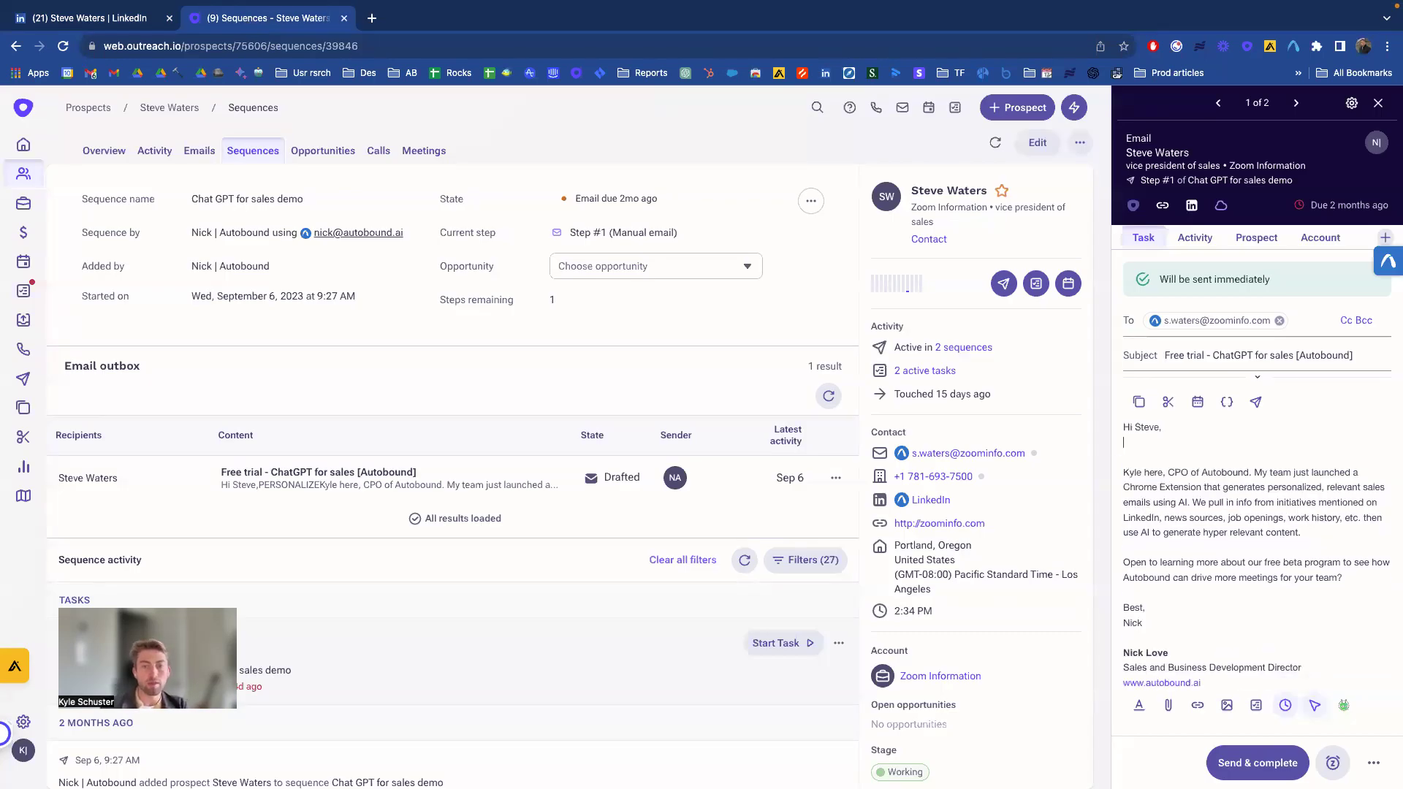
- Open Autobound's prospect panel from the Outreach contact section and scroll its insights
left_click(901, 501)
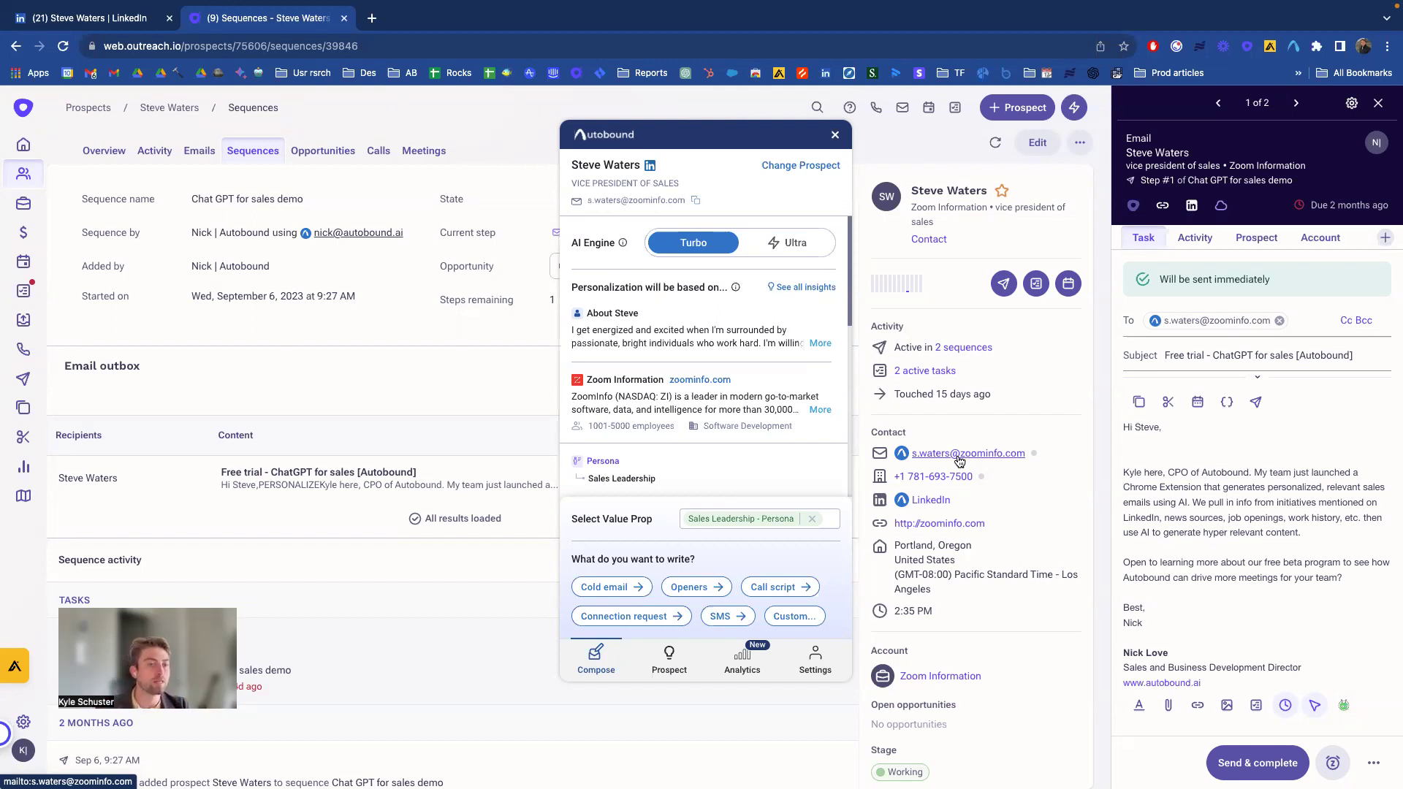
scroll(698, 409, "down", 3)
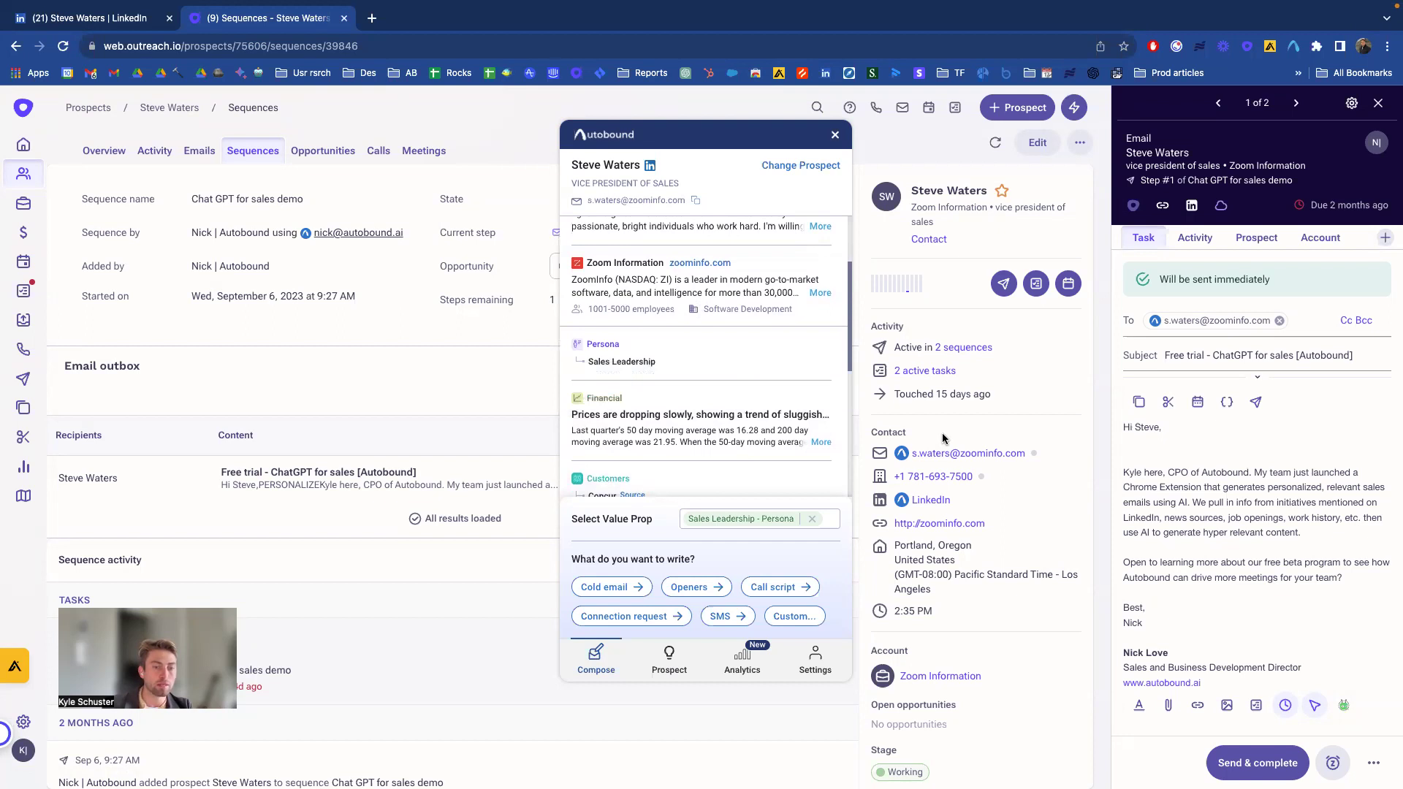
- Generate six openers and copy the third, about prices dropping at ZoomInfo
left_click(690, 588)
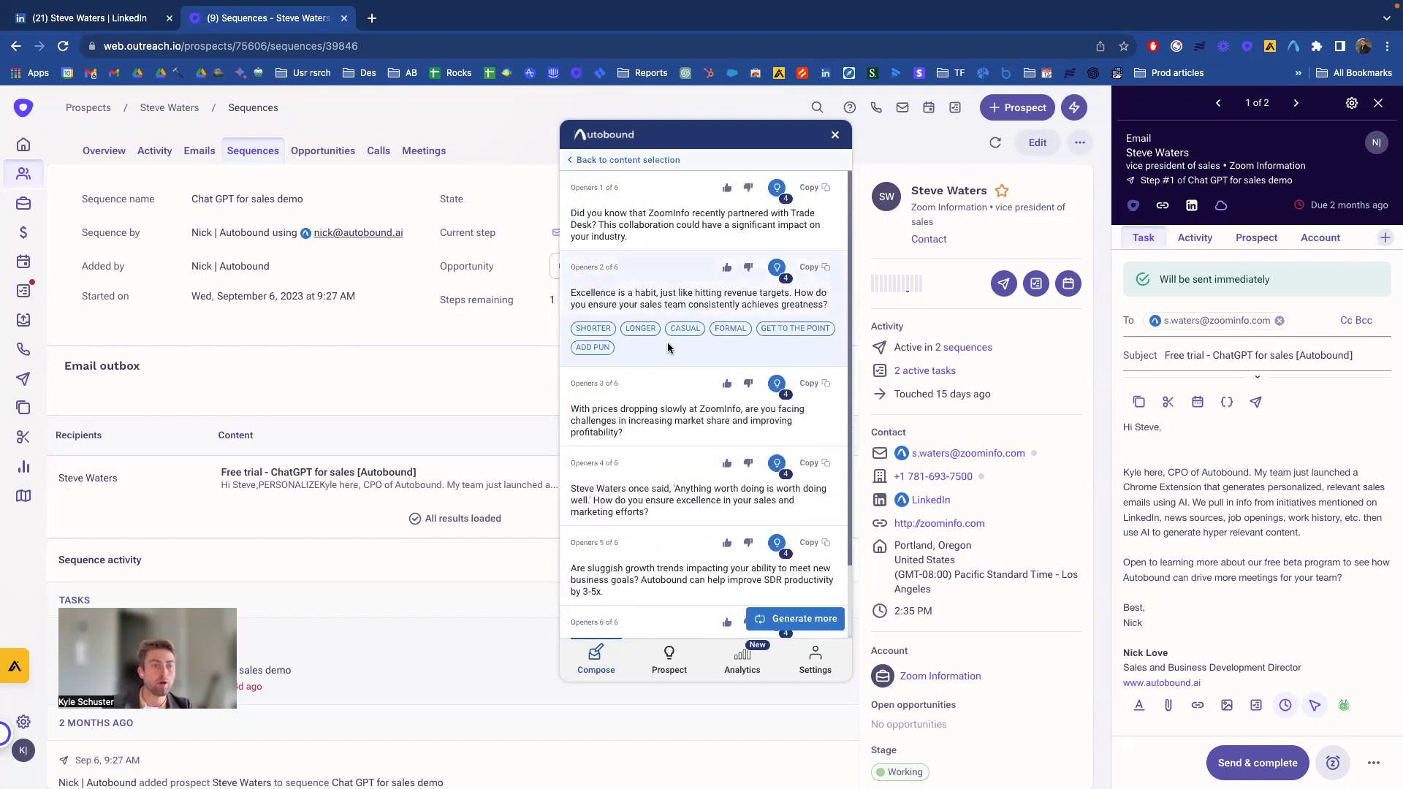
mouse_move(671, 391)
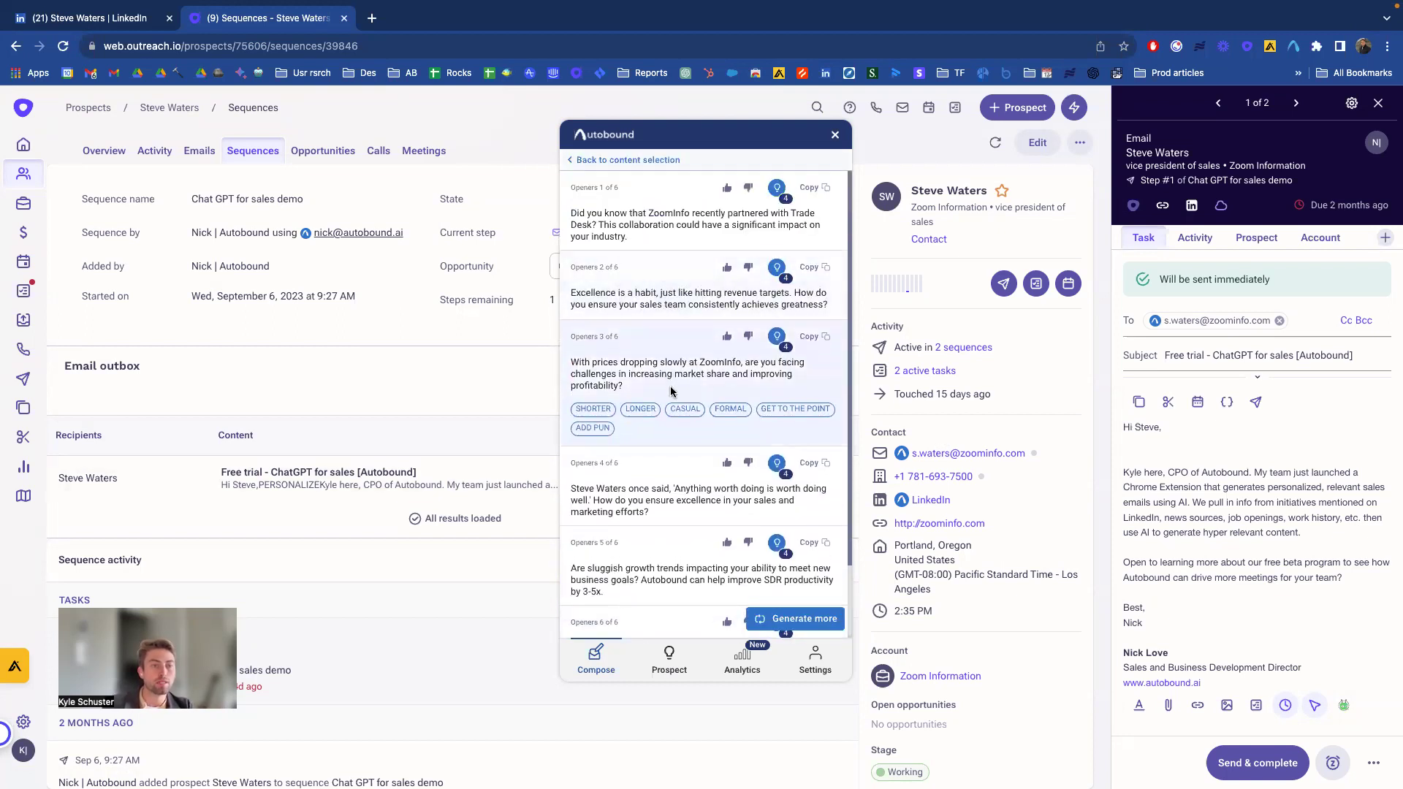
left_click(808, 338)
- Paste the opener into the Outreach email after the greeting, followed by a blank line
left_click(1165, 444)
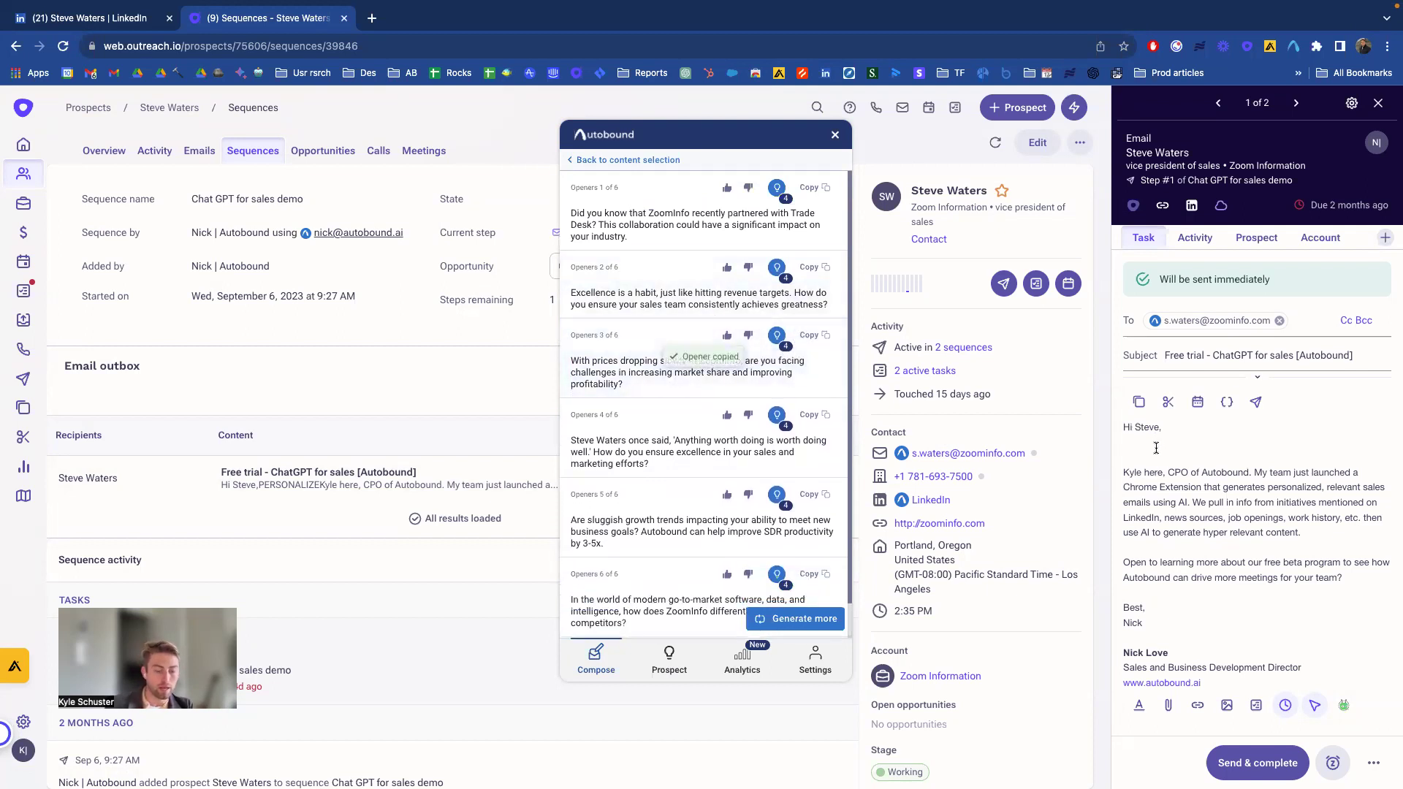
key("ctrl+v")
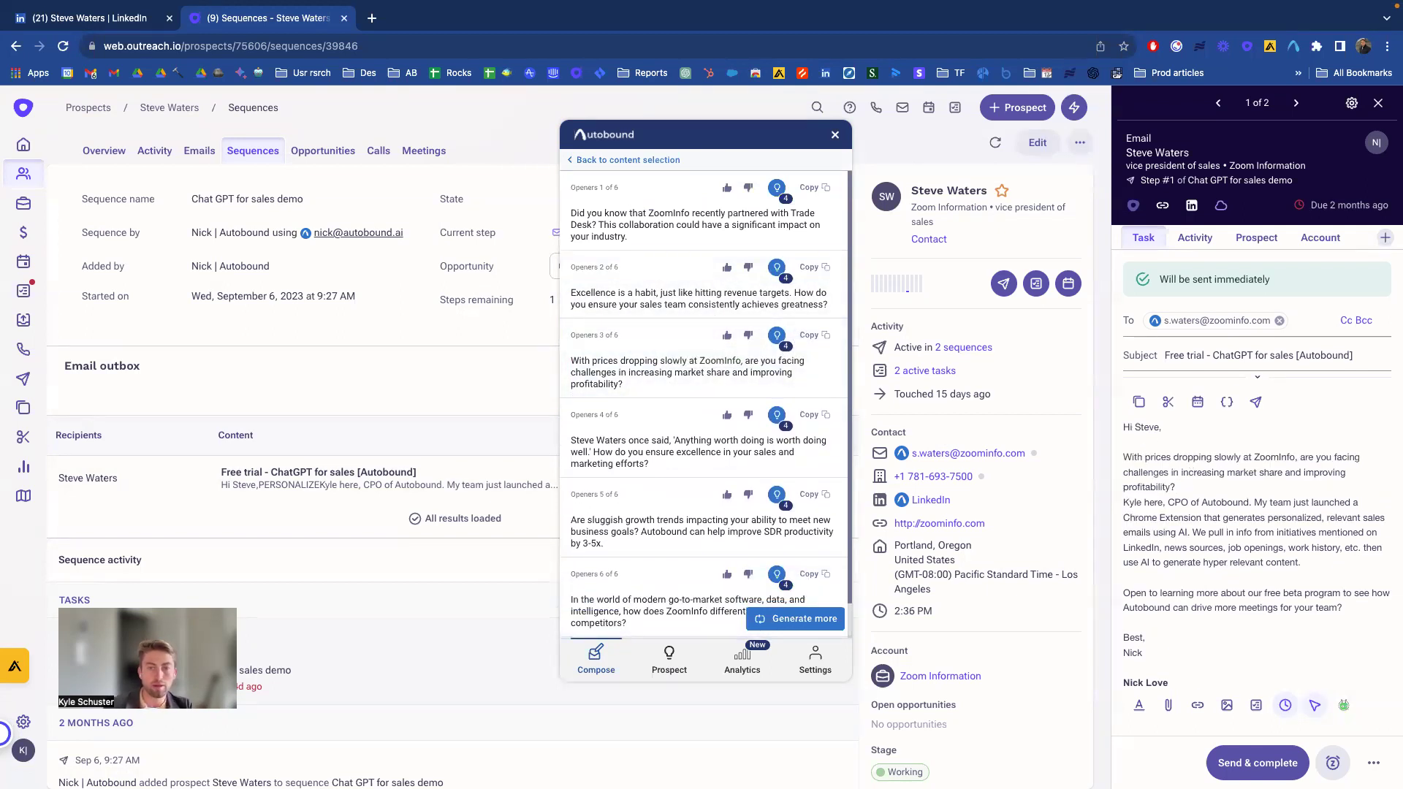
key("Return")
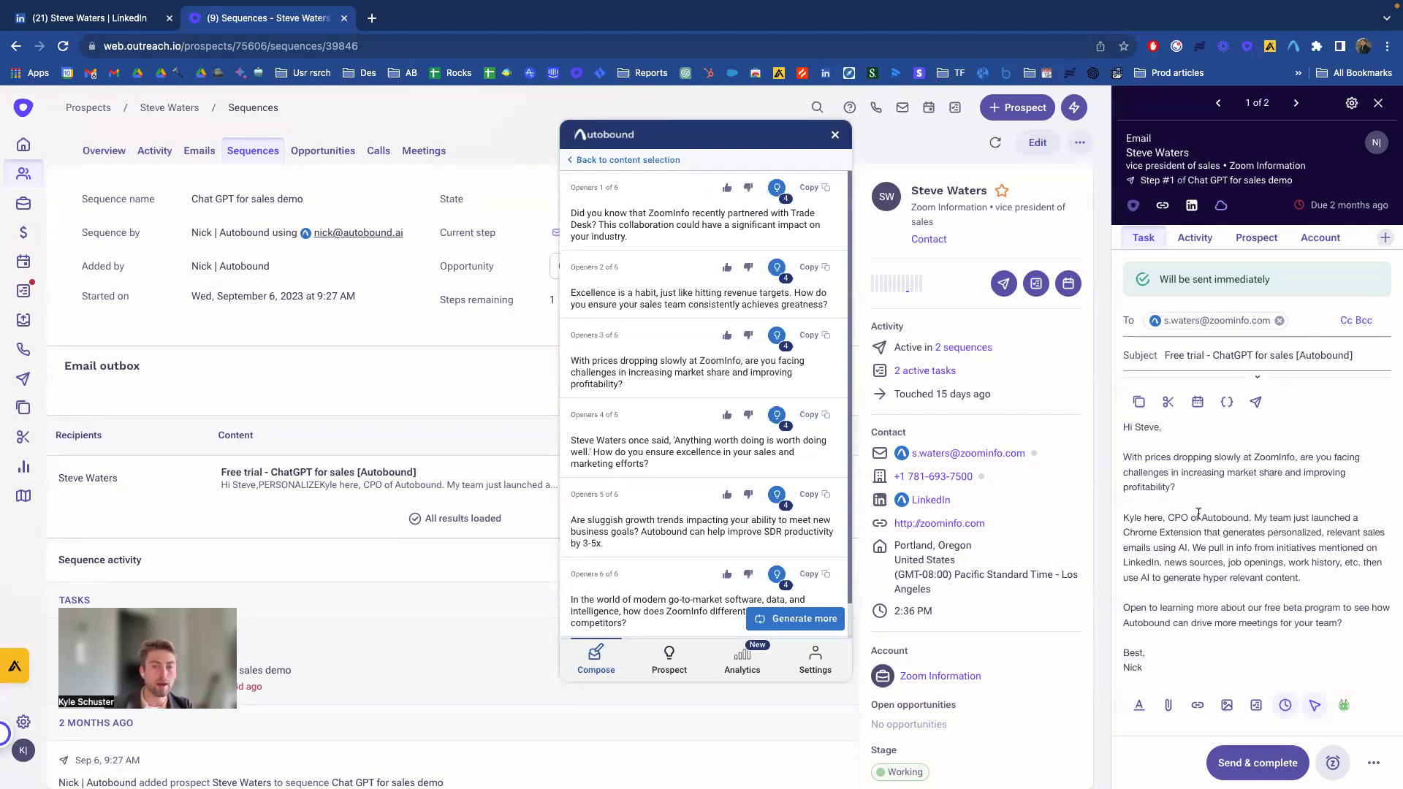